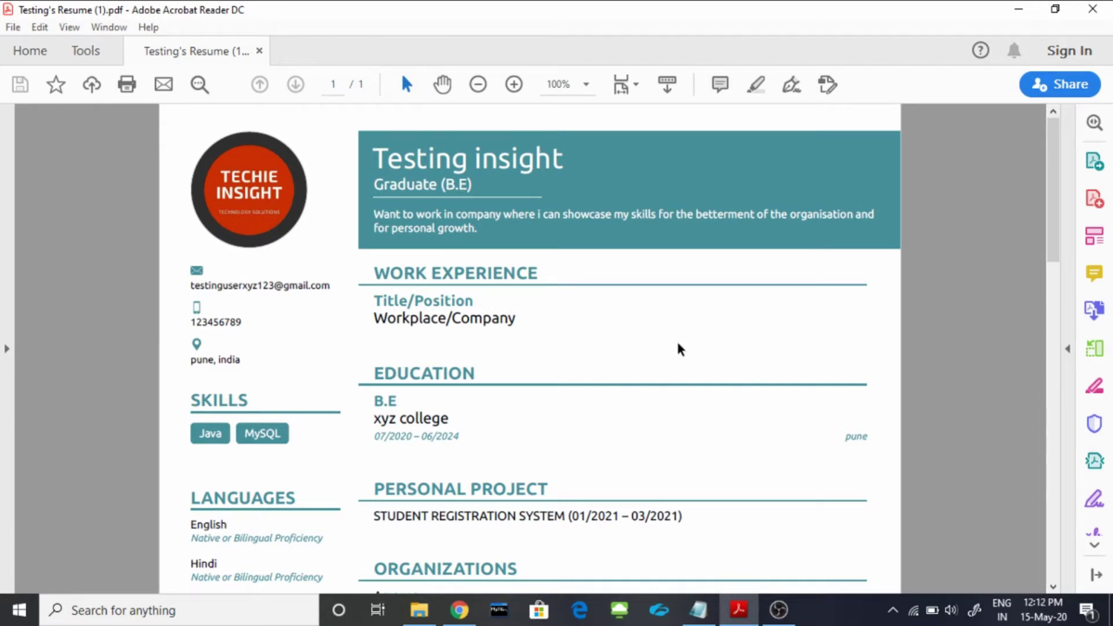
Run the novoresume Google search from the search box suggestion
{"action": "scroll", "coordinate": [831, 208], "scroll_direction": "down", "scroll_amount": 3}
{"action": "scroll", "coordinate": [831, 209], "scroll_direction": "up", "scroll_amount": 3}
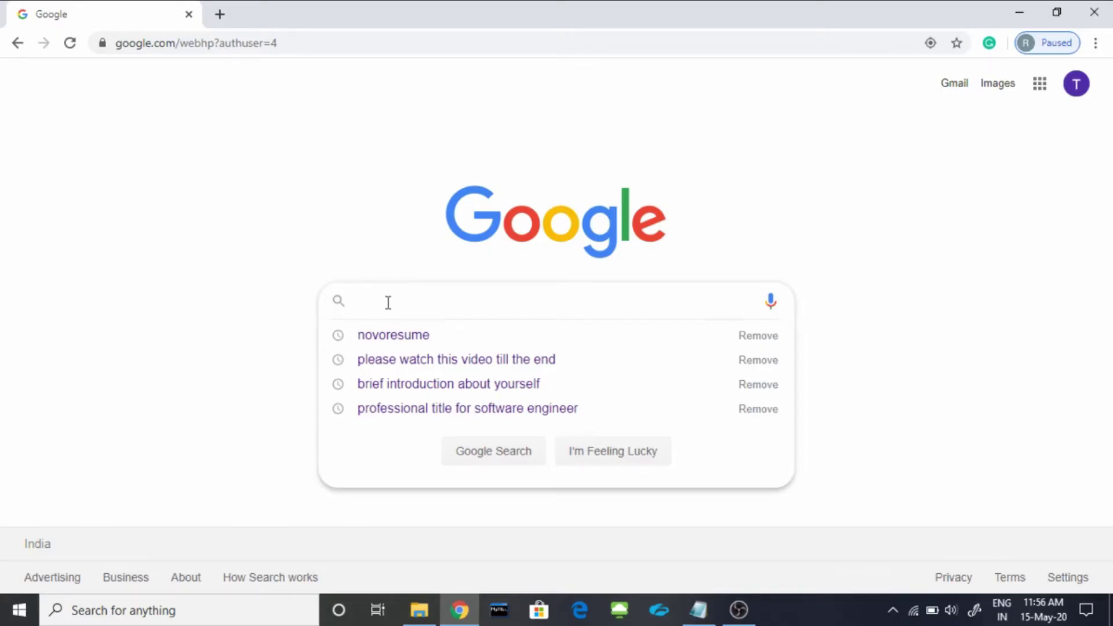
{"action": "left_click", "coordinate": [394, 335]}
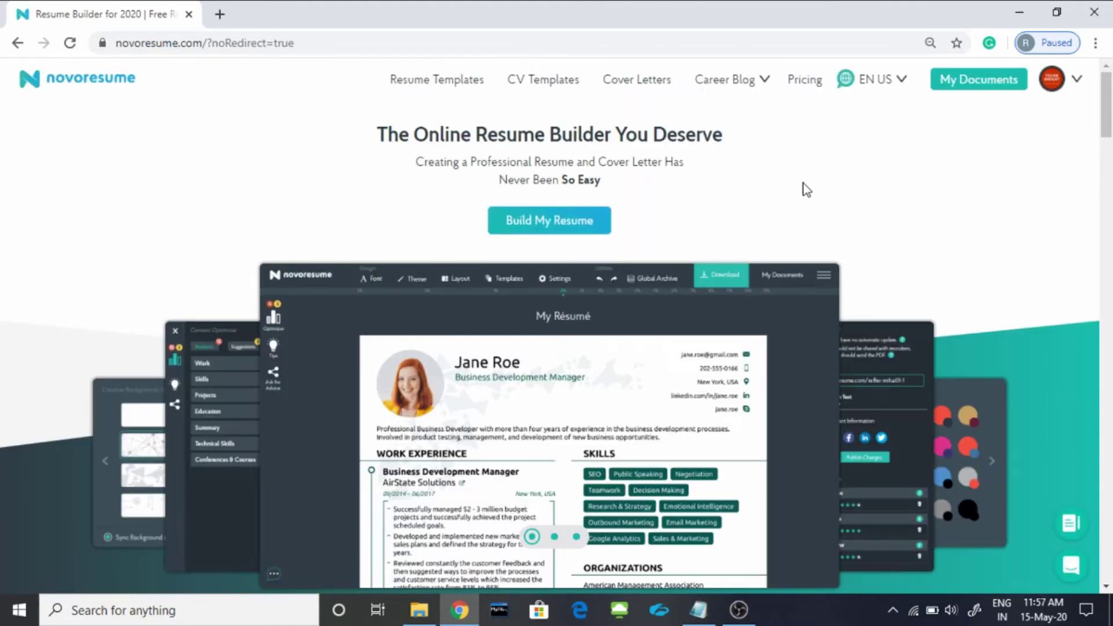
Choose Build My Resume from the account menu to reach the empty documents page
{"action": "left_click", "coordinate": [1076, 80]}
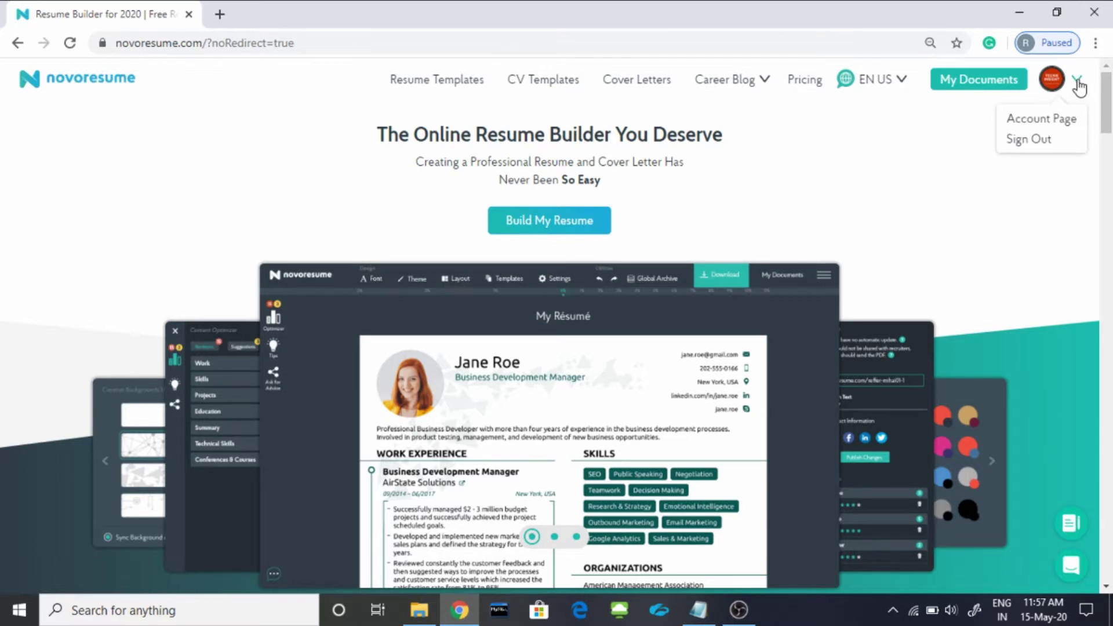
{"action": "left_click", "coordinate": [548, 232]}
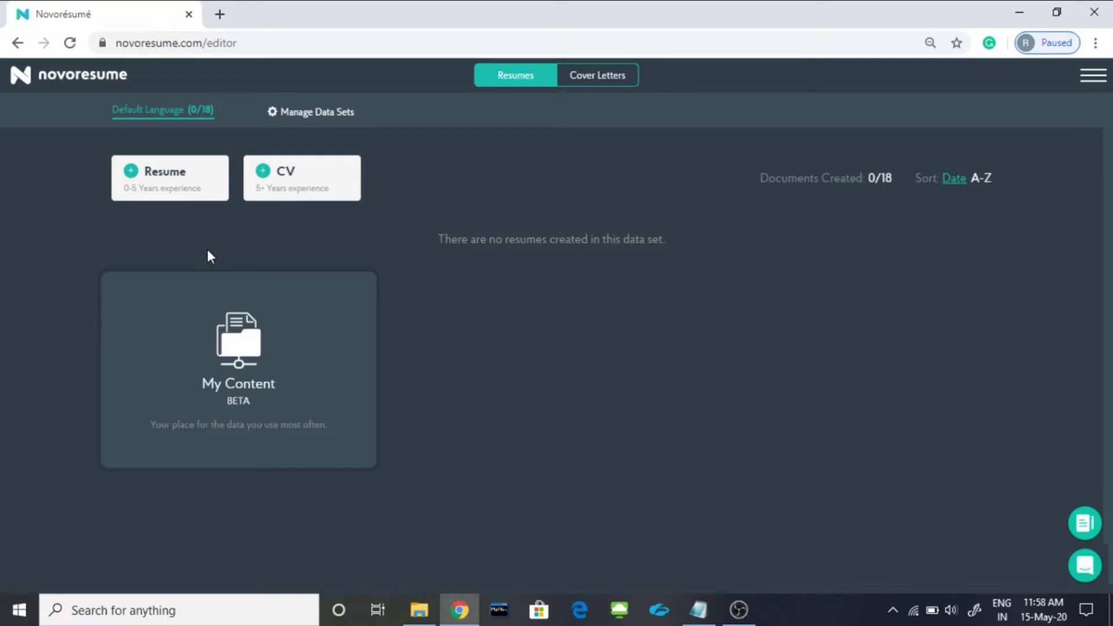
Create a resume for 0–5 years' experience using the Functional template
{"action": "left_click", "coordinate": [188, 194]}
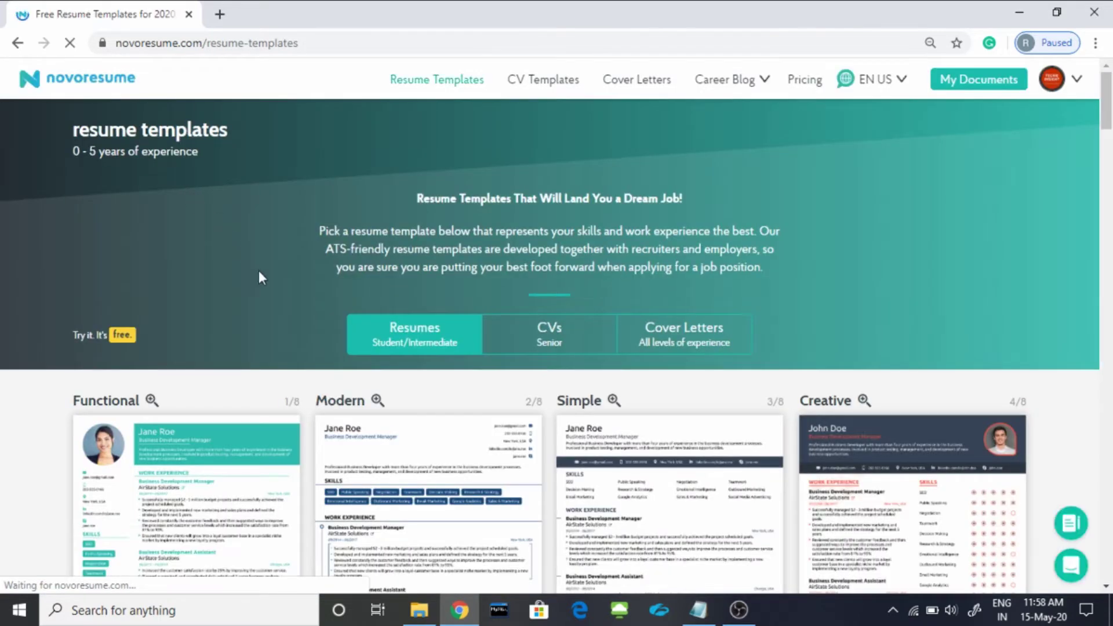
{"action": "scroll", "coordinate": [260, 277], "scroll_direction": "down", "scroll_amount": 4}
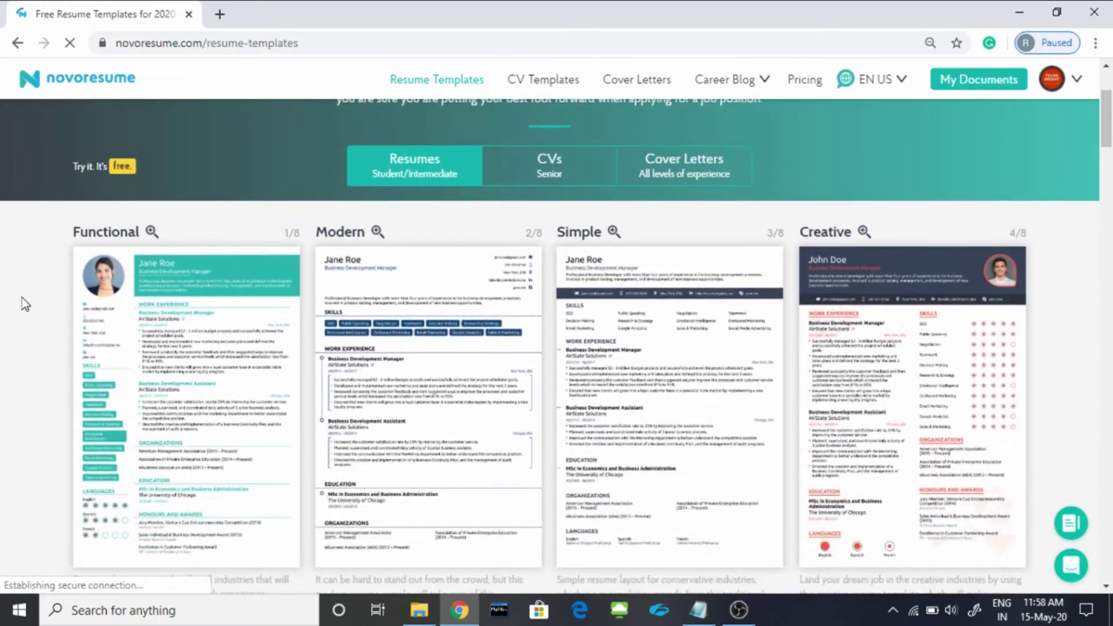
{"action": "scroll", "coordinate": [22, 297], "scroll_direction": "down", "scroll_amount": 1}
{"action": "scroll", "coordinate": [27, 305], "scroll_direction": "down", "scroll_amount": 3}
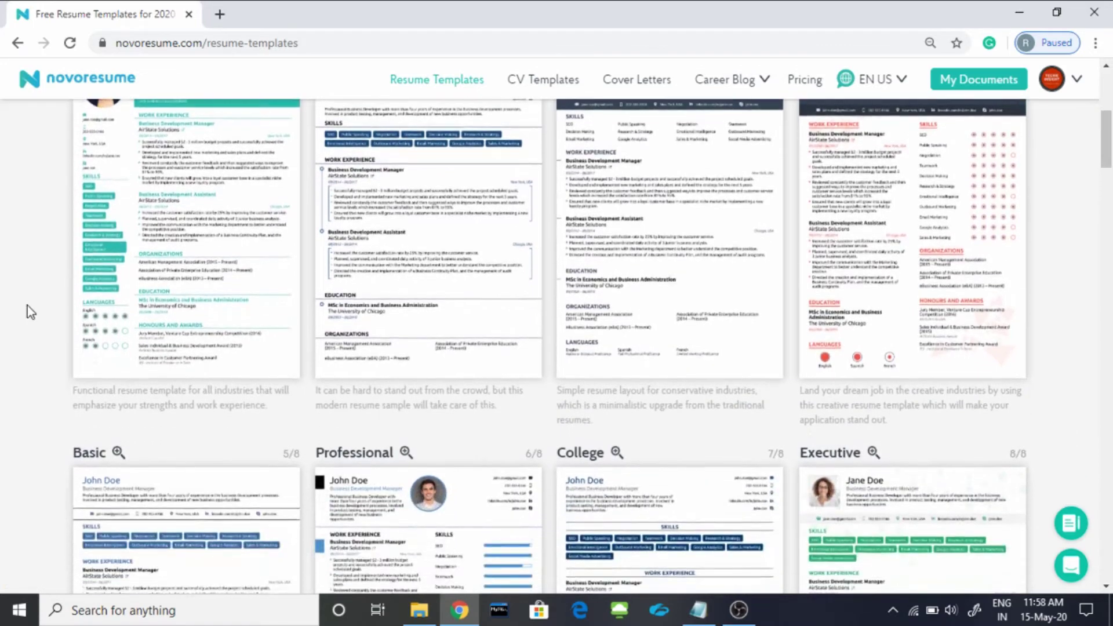
{"action": "scroll", "coordinate": [26, 305], "scroll_direction": "down", "scroll_amount": 6}
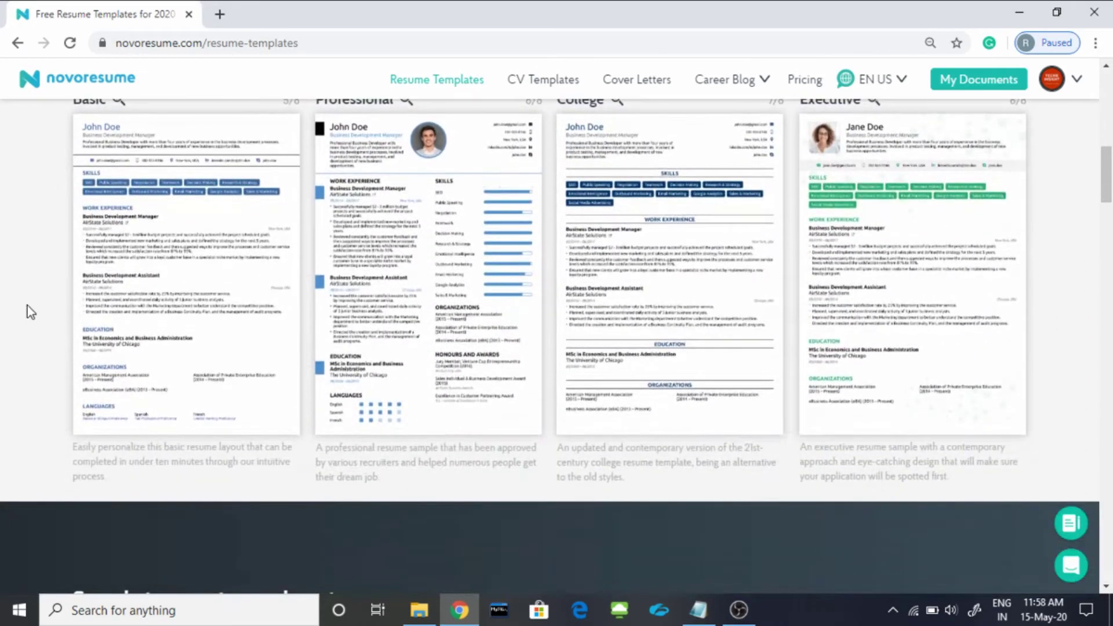
{"action": "scroll", "coordinate": [26, 304], "scroll_direction": "up", "scroll_amount": 6}
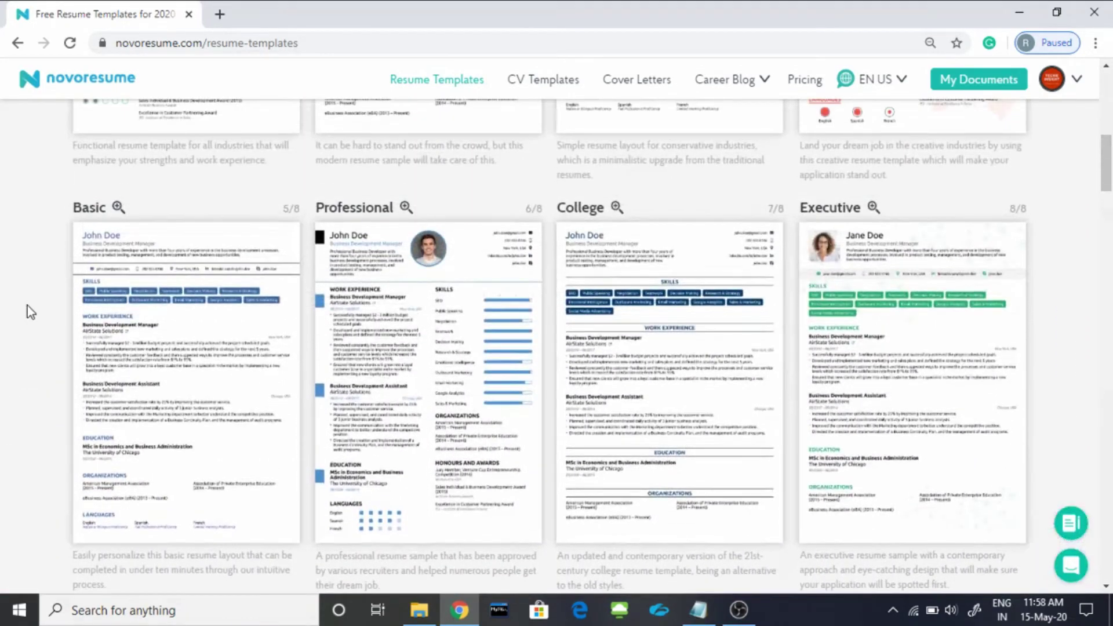
{"action": "scroll", "coordinate": [27, 305], "scroll_direction": "up", "scroll_amount": 4}
{"action": "scroll", "coordinate": [26, 304], "scroll_direction": "up", "scroll_amount": 2}
{"action": "left_click", "coordinate": [154, 277]}
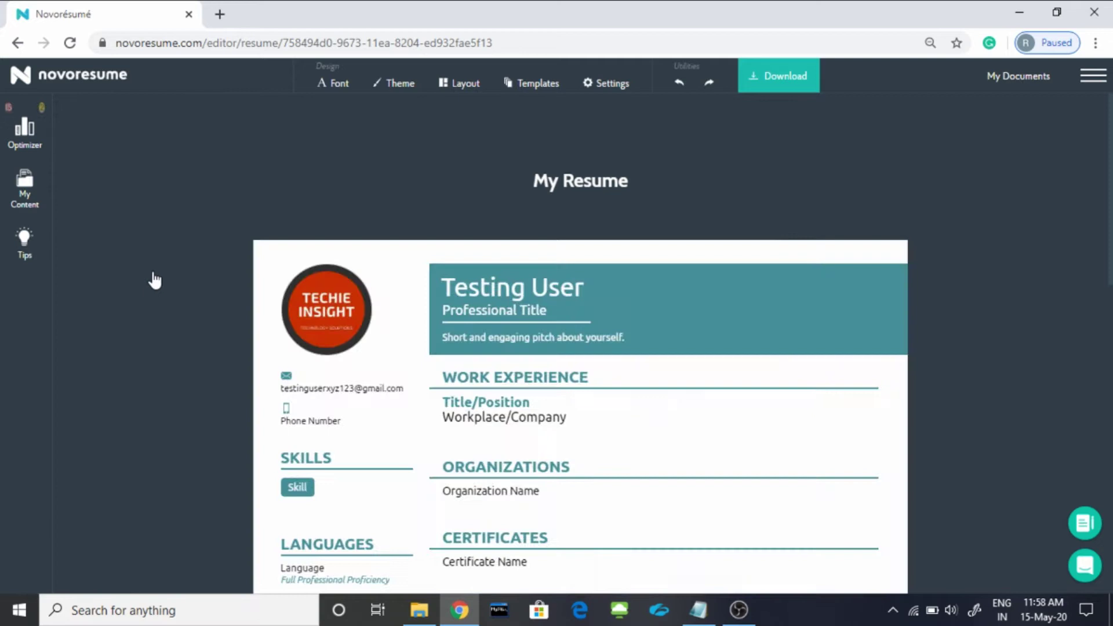
{"action": "scroll", "coordinate": [197, 284], "scroll_direction": "down", "scroll_amount": 1}
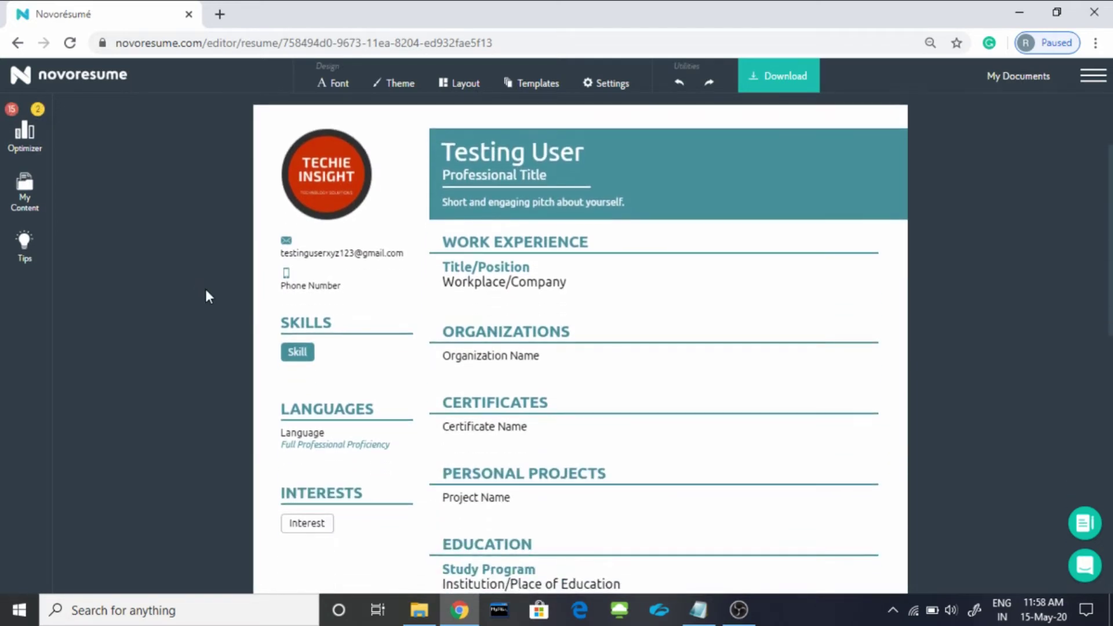
{"action": "scroll", "coordinate": [213, 298], "scroll_direction": "down", "scroll_amount": 3}
{"action": "scroll", "coordinate": [213, 298], "scroll_direction": "up", "scroll_amount": 5}
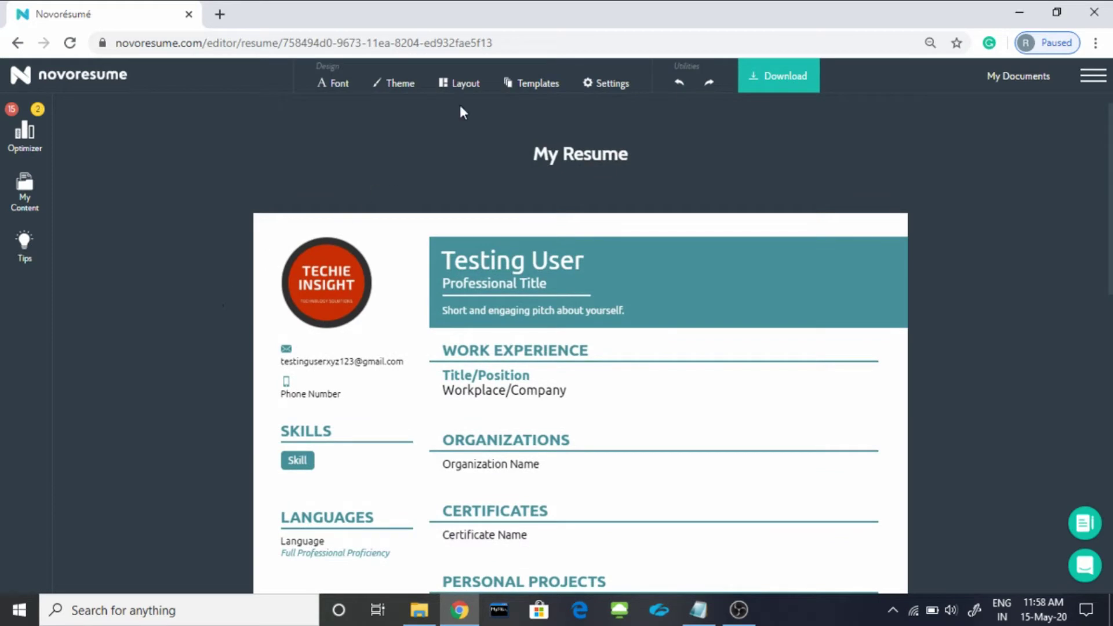
Apply the third predefined layout: Work Experience, Education, Personal Projects, Organizations, Achievements
{"action": "left_click", "coordinate": [465, 88]}
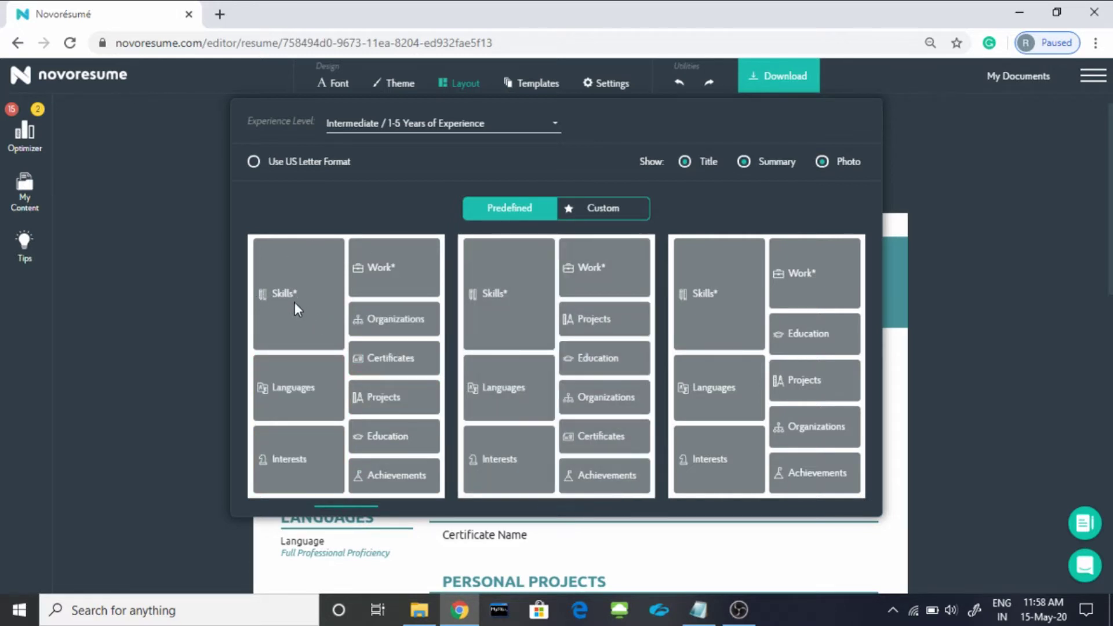
{"action": "mouse_move", "coordinate": [539, 345]}
{"action": "mouse_move", "coordinate": [435, 325]}
{"action": "mouse_move", "coordinate": [762, 435]}
{"action": "mouse_move", "coordinate": [840, 325]}
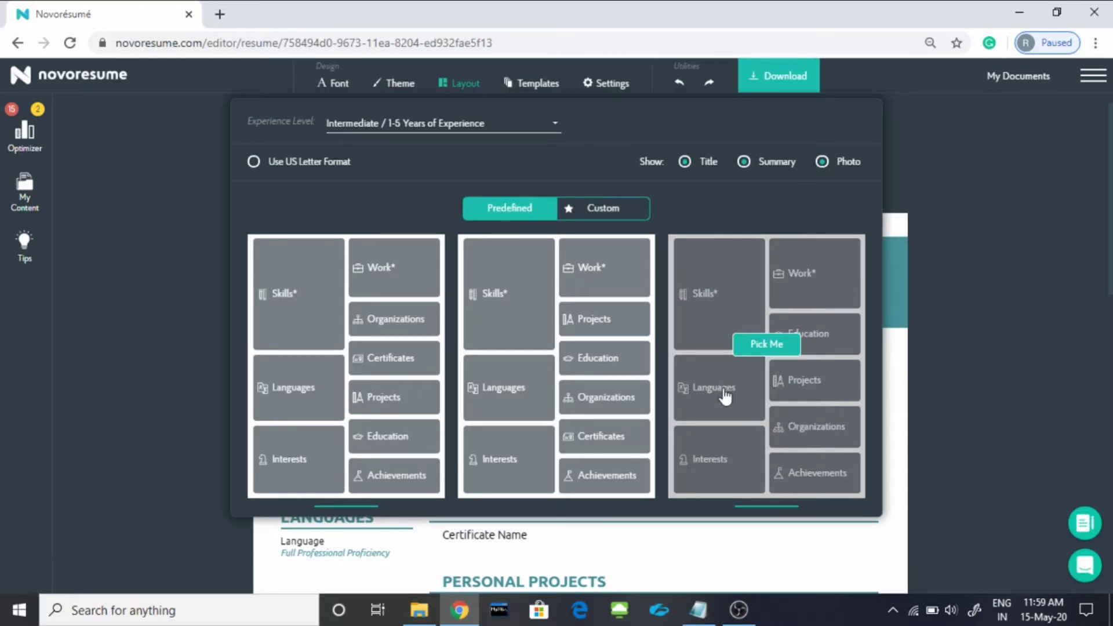
{"action": "left_click", "coordinate": [767, 347]}
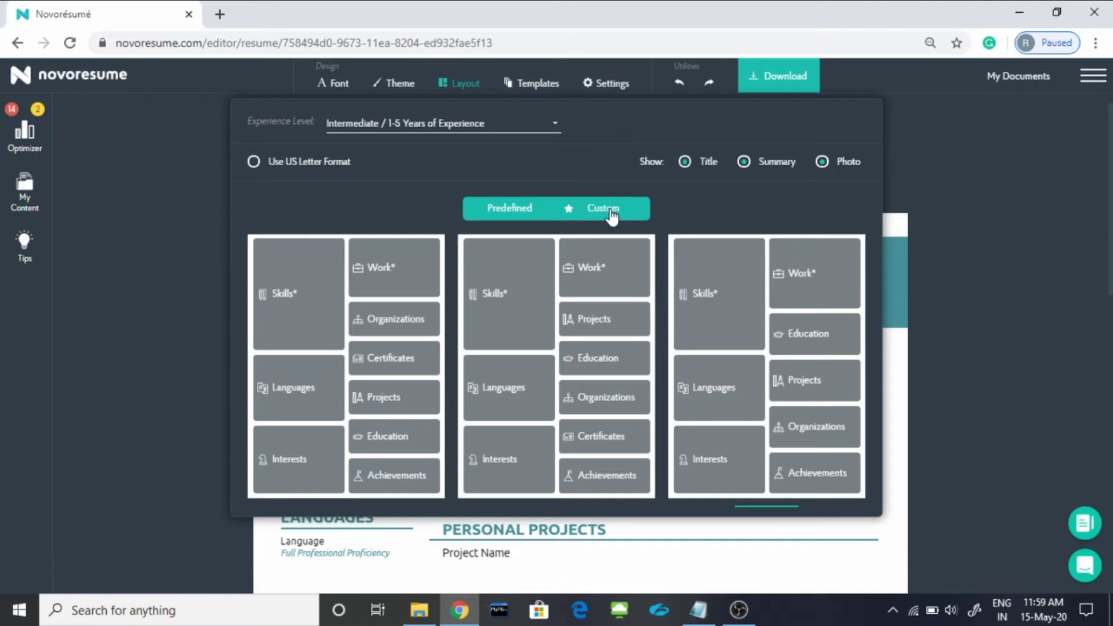
{"action": "left_click", "coordinate": [145, 266]}
{"action": "scroll", "coordinate": [204, 301], "scroll_direction": "down", "scroll_amount": 3}
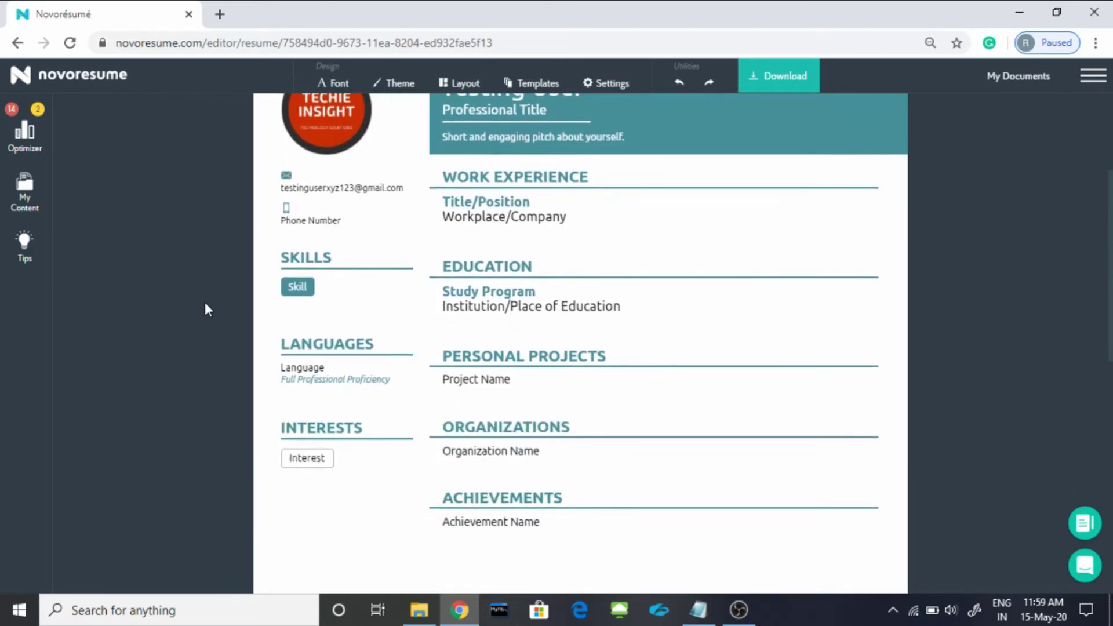
{"action": "scroll", "coordinate": [204, 302], "scroll_direction": "up", "scroll_amount": 3}
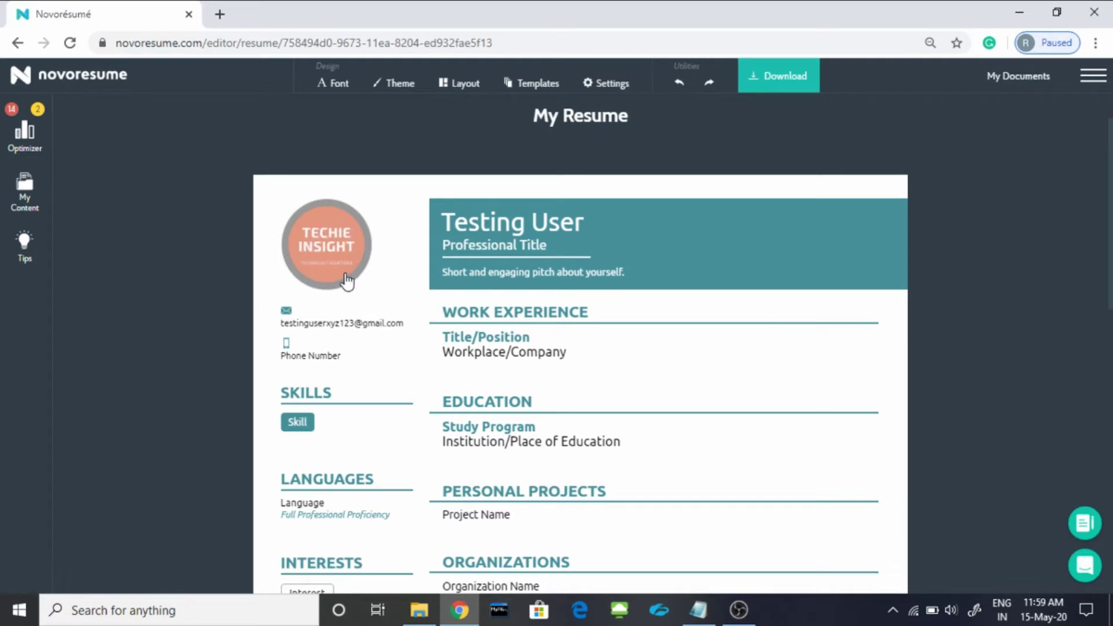
Upload the Techie insight logo as the photo, crop it tightly and save
{"action": "left_click", "coordinate": [326, 258]}
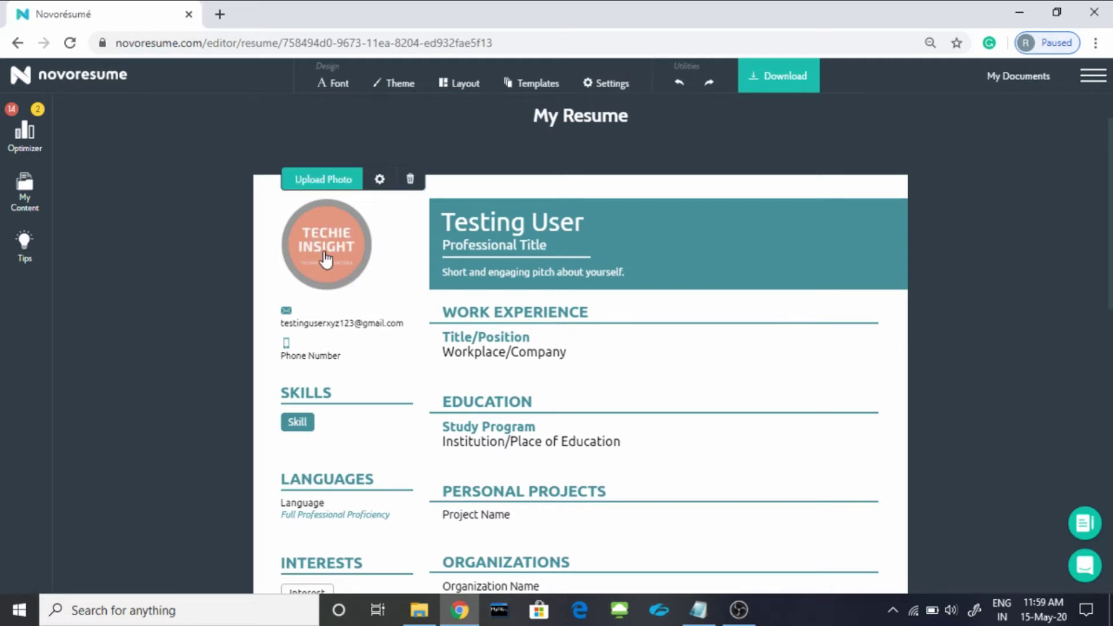
{"action": "left_click", "coordinate": [323, 181]}
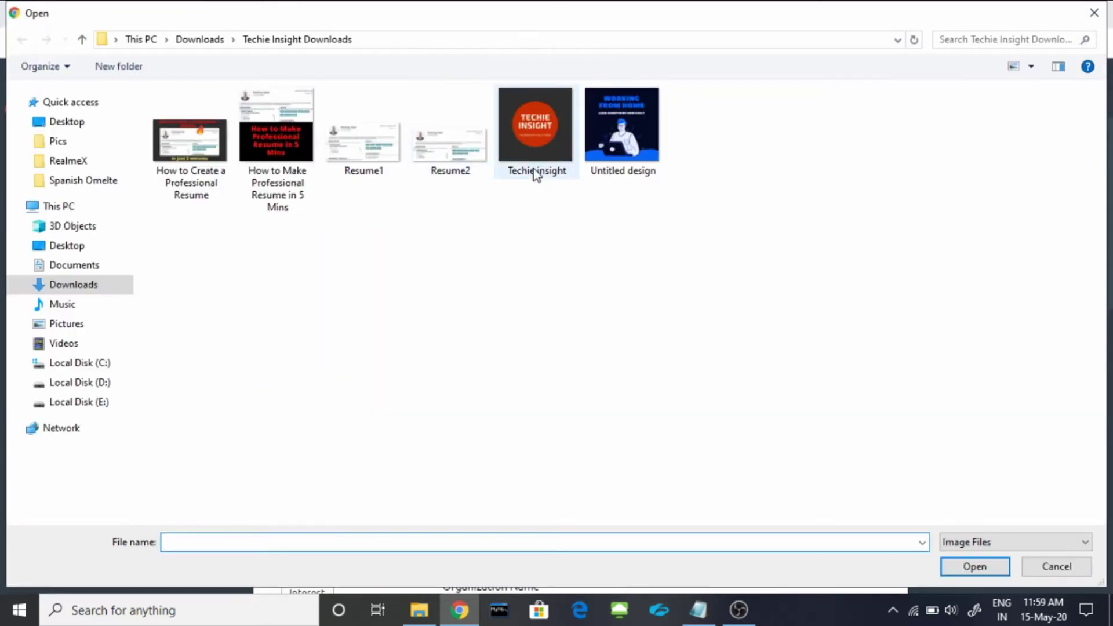
{"action": "double_click", "coordinate": [535, 133]}
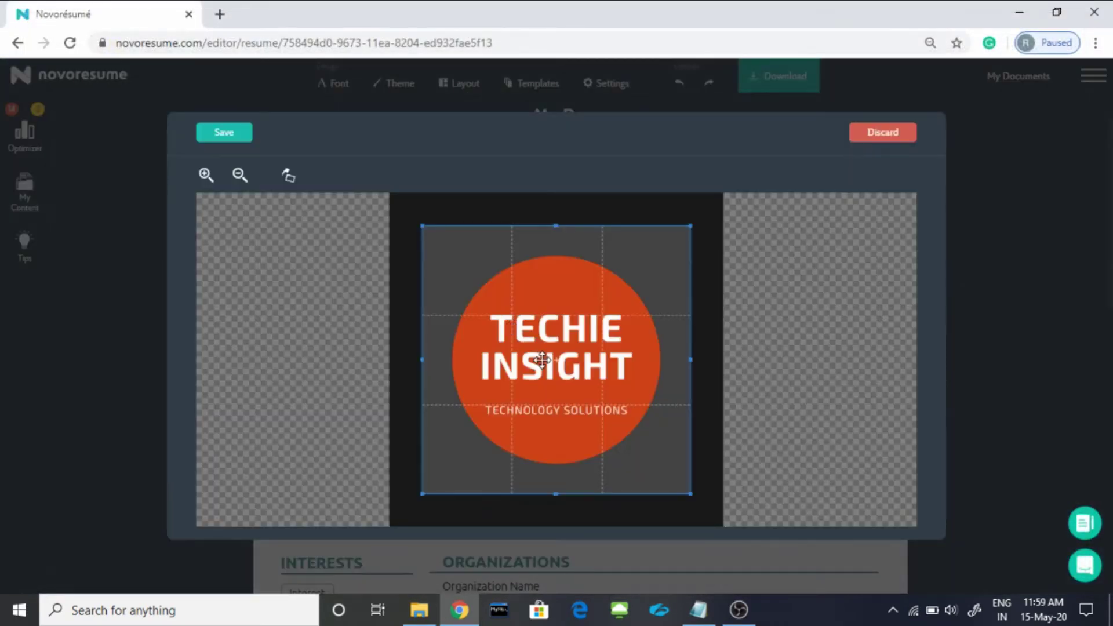
{"action": "left_click_drag", "start_coordinate": [542, 360], "coordinate": [543, 354]}
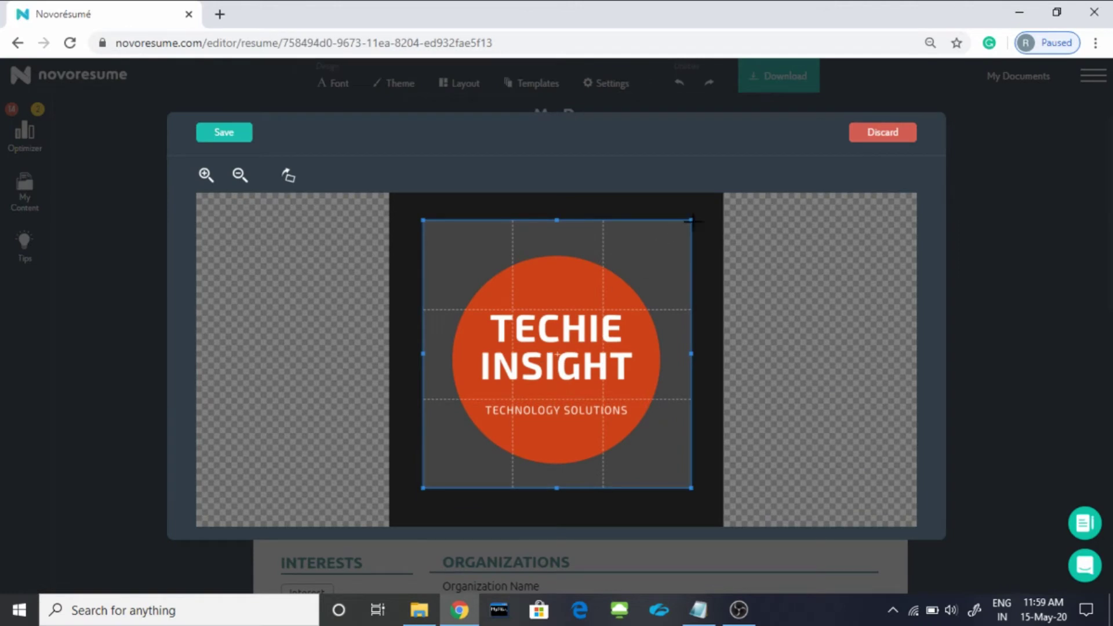
{"action": "left_click_drag", "start_coordinate": [691, 219], "coordinate": [667, 236]}
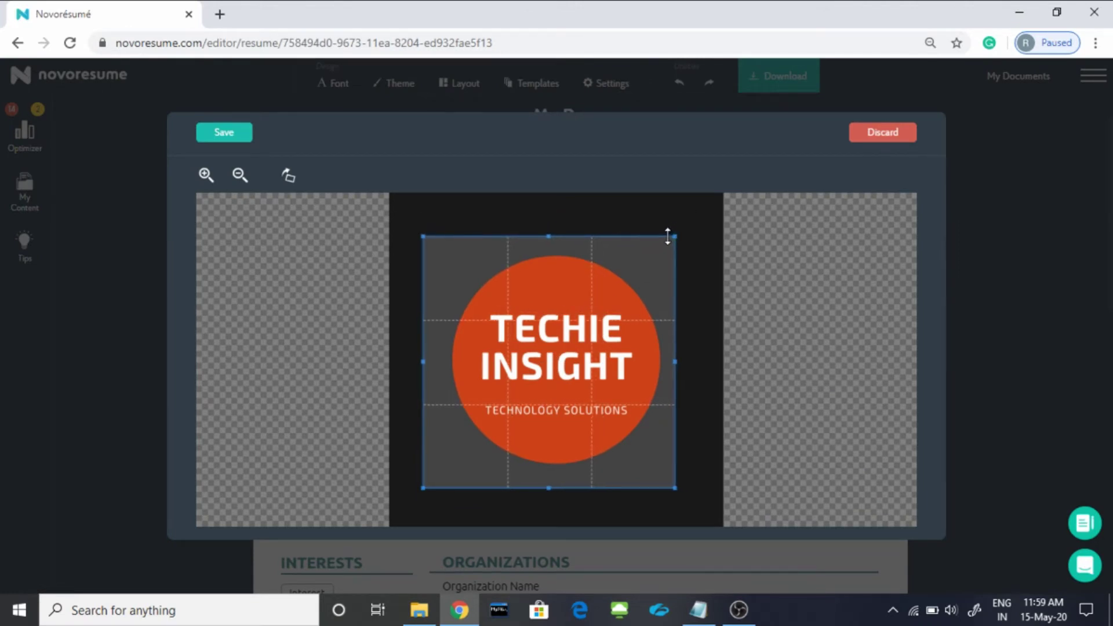
{"action": "left_click_drag", "start_coordinate": [547, 354], "coordinate": [561, 354]}
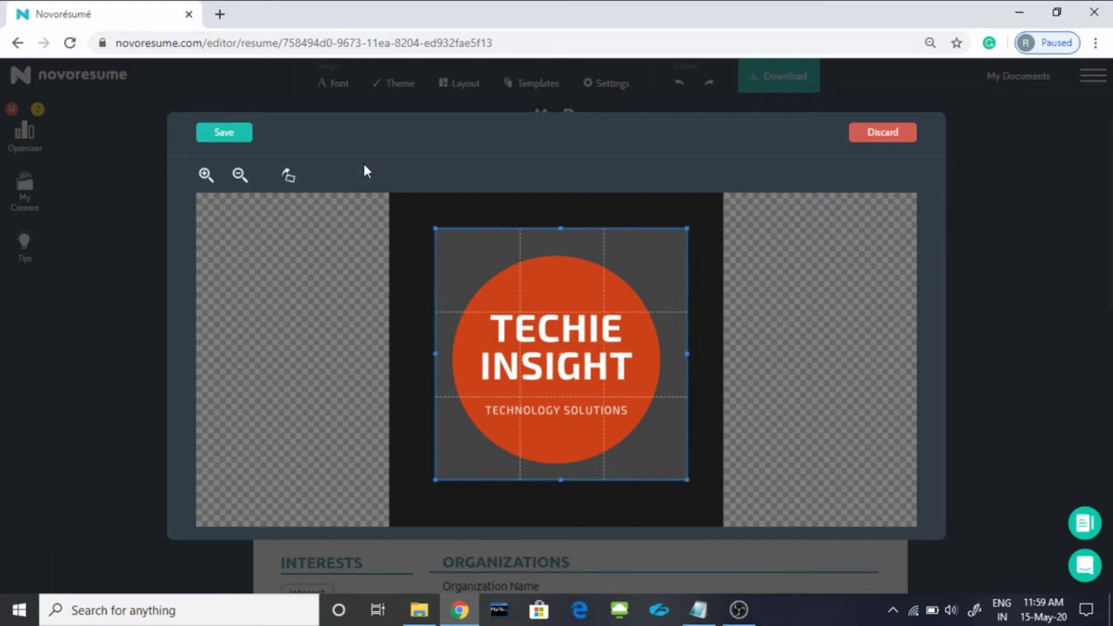
{"action": "left_click", "coordinate": [219, 133]}
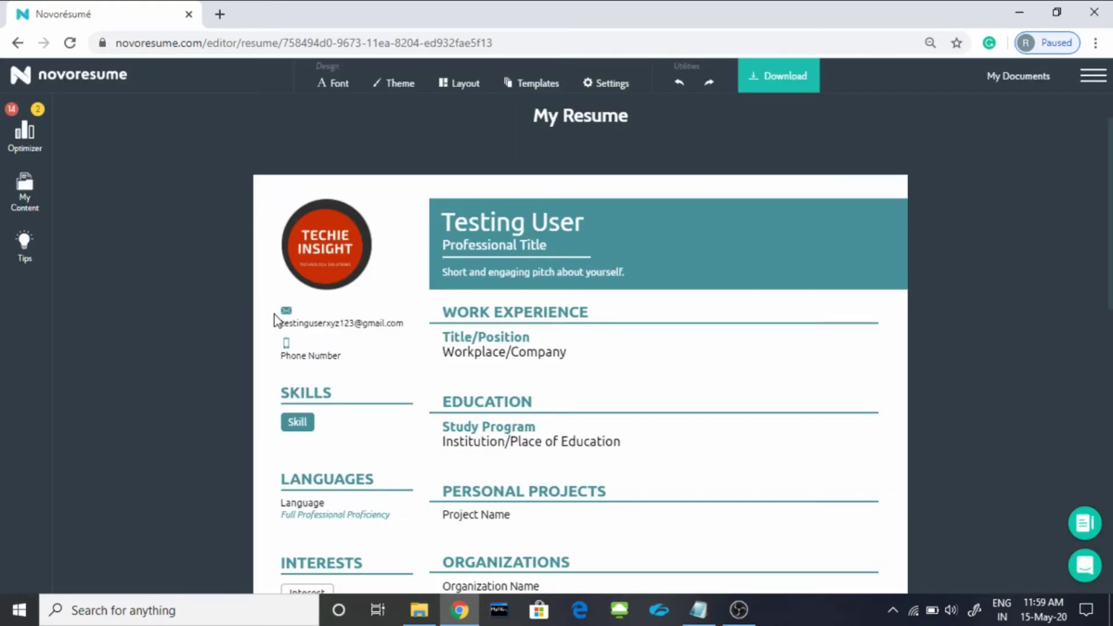
Re-upload the Techie insight logo, shift the crop slightly and save again
{"action": "mouse_move", "coordinate": [329, 253]}
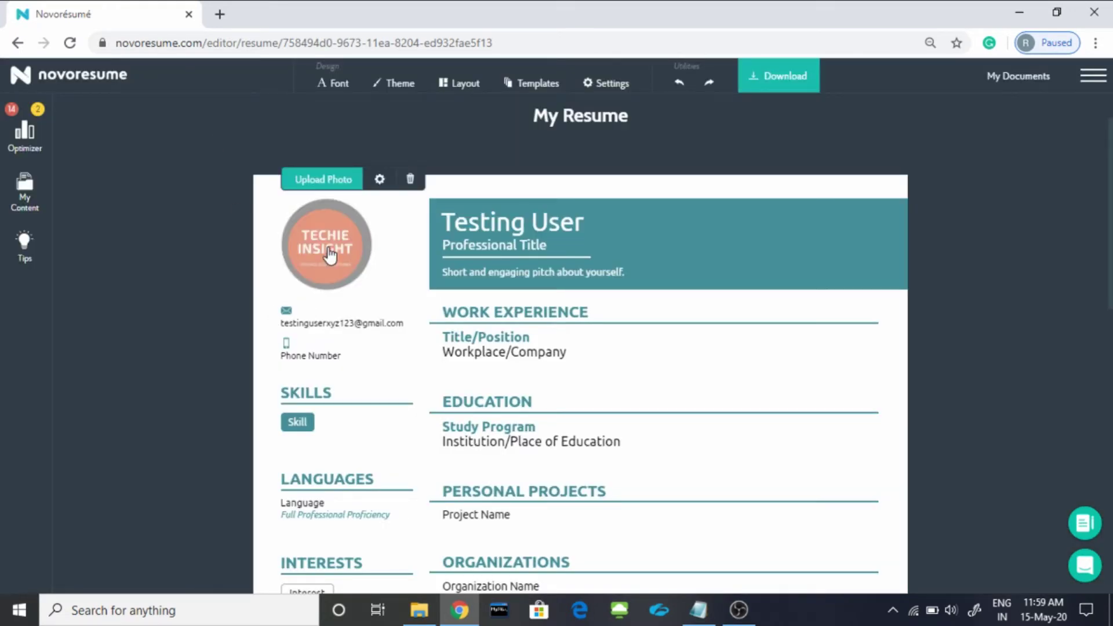
{"action": "left_click", "coordinate": [338, 179]}
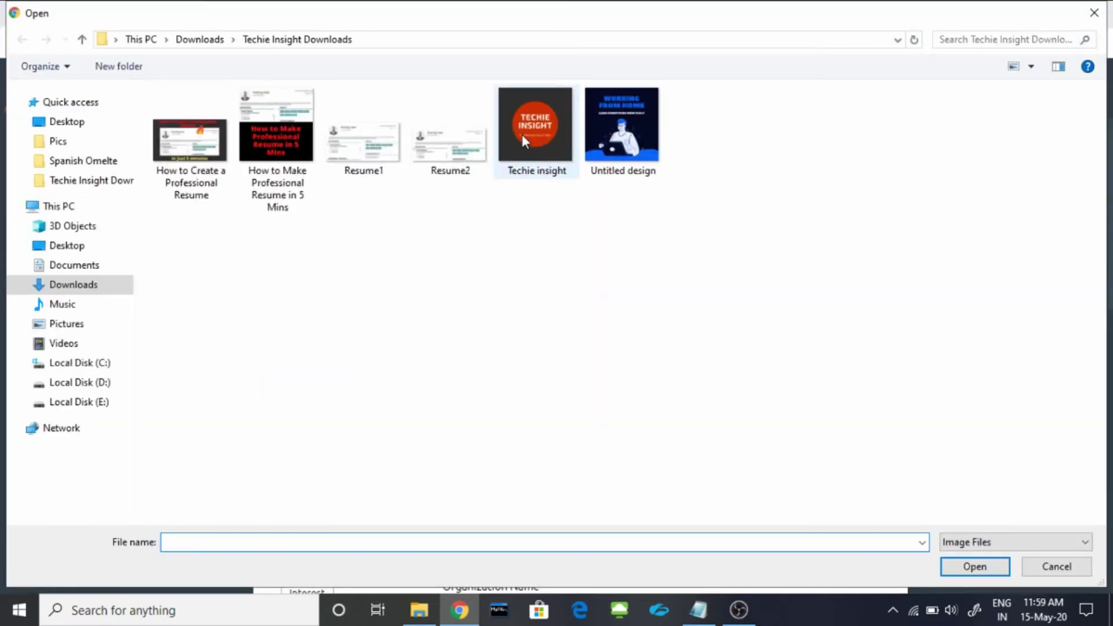
{"action": "double_click", "coordinate": [521, 134]}
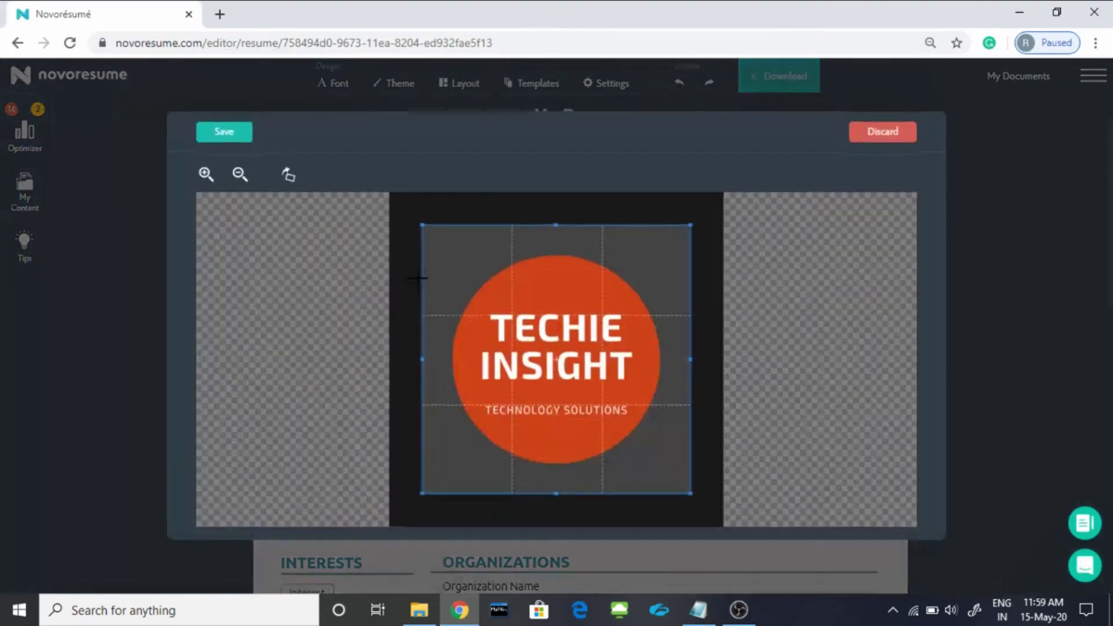
{"action": "left_click_drag", "start_coordinate": [553, 336], "coordinate": [561, 335]}
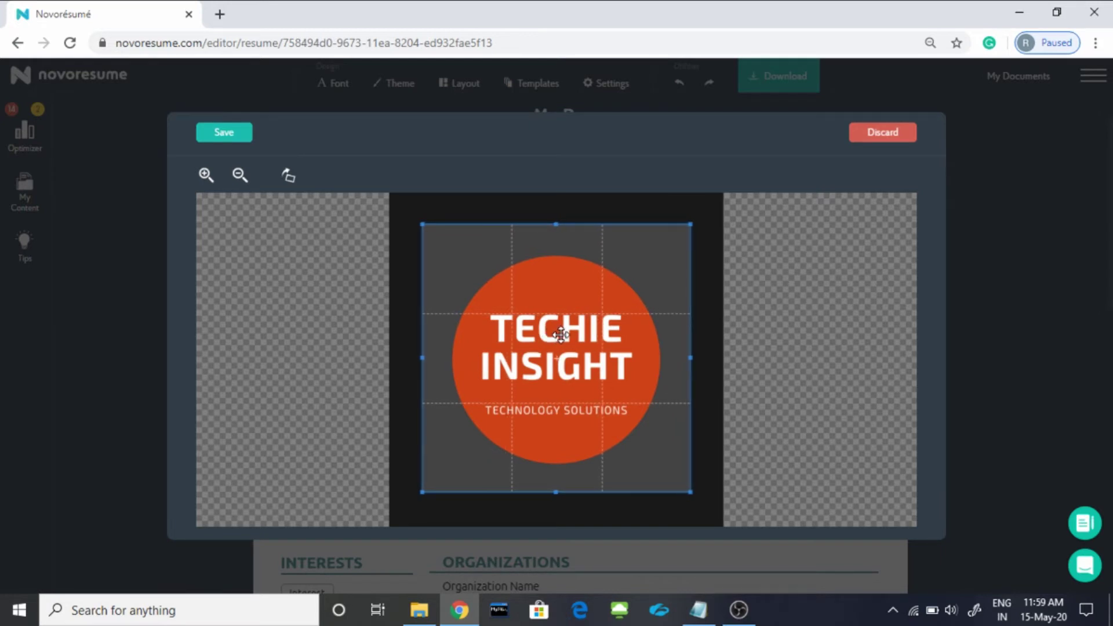
{"action": "left_click", "coordinate": [232, 136]}
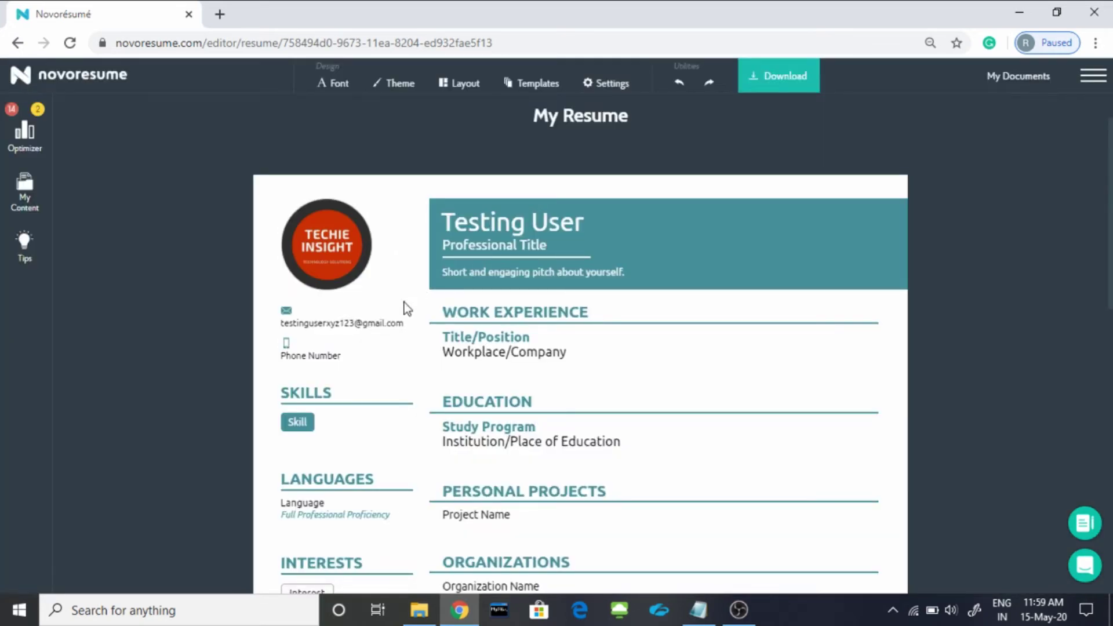
Edit the contact e-mail and phone number fields
{"action": "left_click", "coordinate": [345, 324]}
{"action": "left_click_drag", "start_coordinate": [448, 288], "coordinate": [321, 291]}
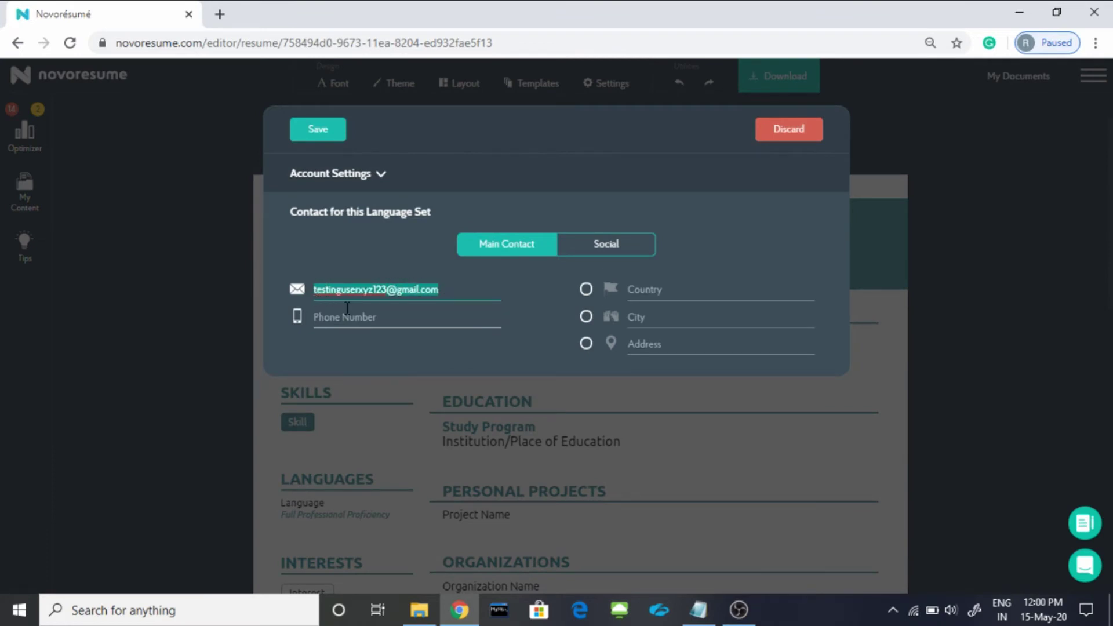
{"action": "left_click", "coordinate": [374, 320]}
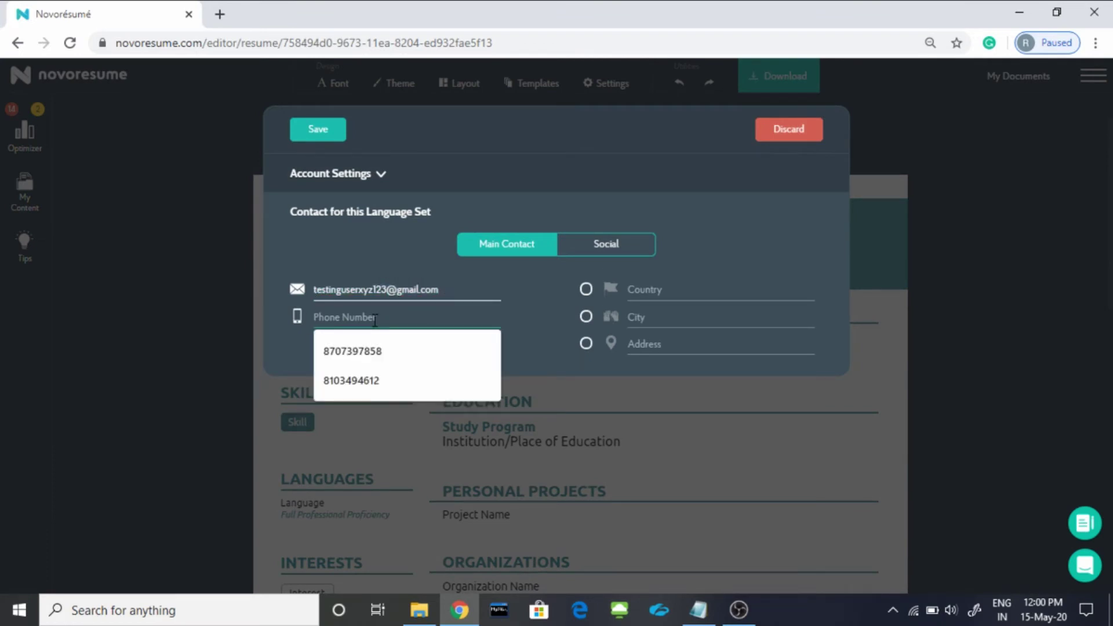
{"action": "type", "text": "123456789"}
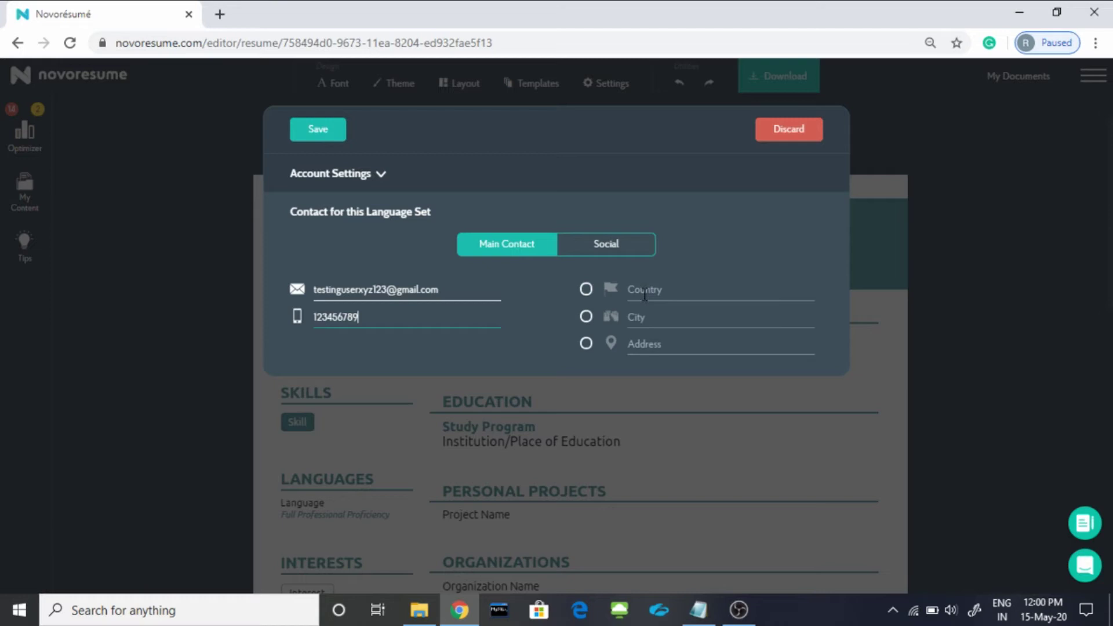
Set country to india and city to pune, then select the last name for replacement
{"action": "left_click", "coordinate": [644, 295]}
{"action": "type", "text": "india"}
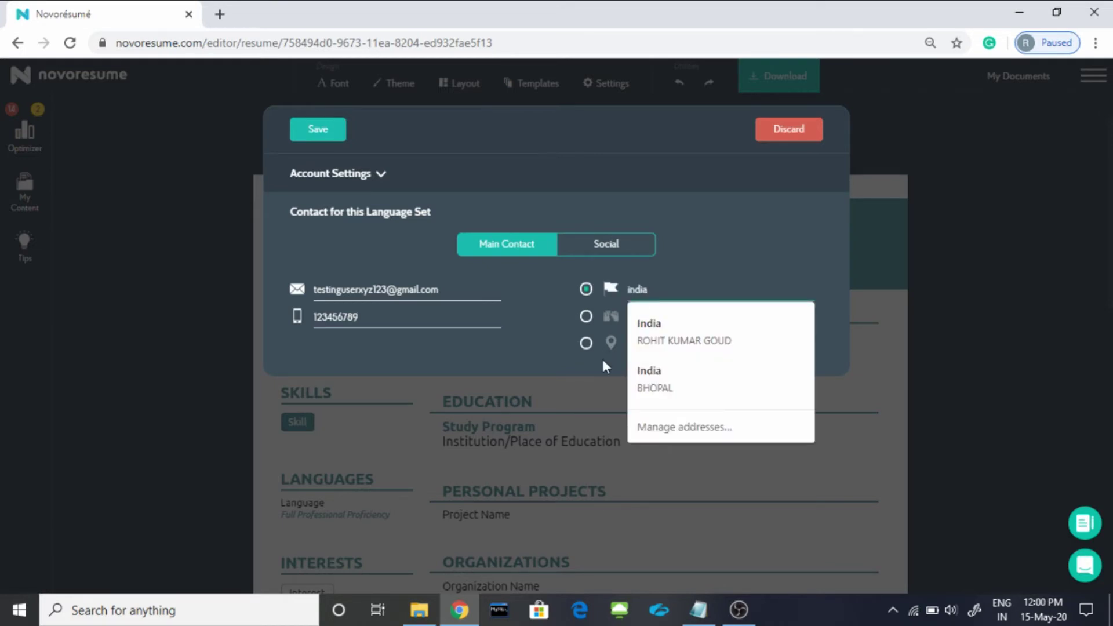
{"action": "left_click", "coordinate": [598, 395]}
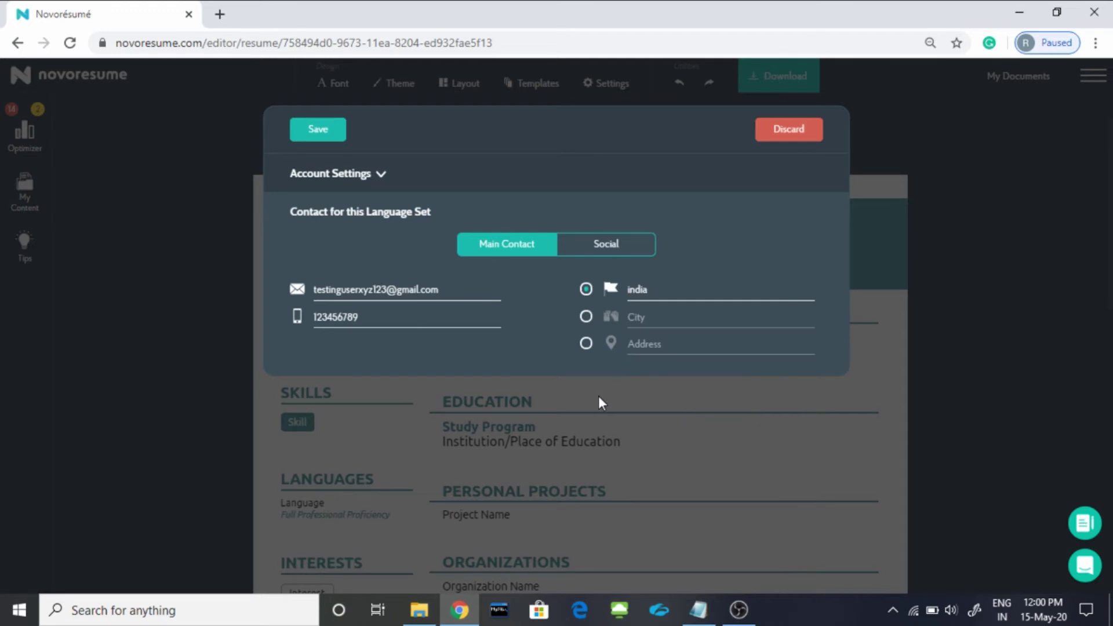
{"action": "left_click", "coordinate": [662, 319]}
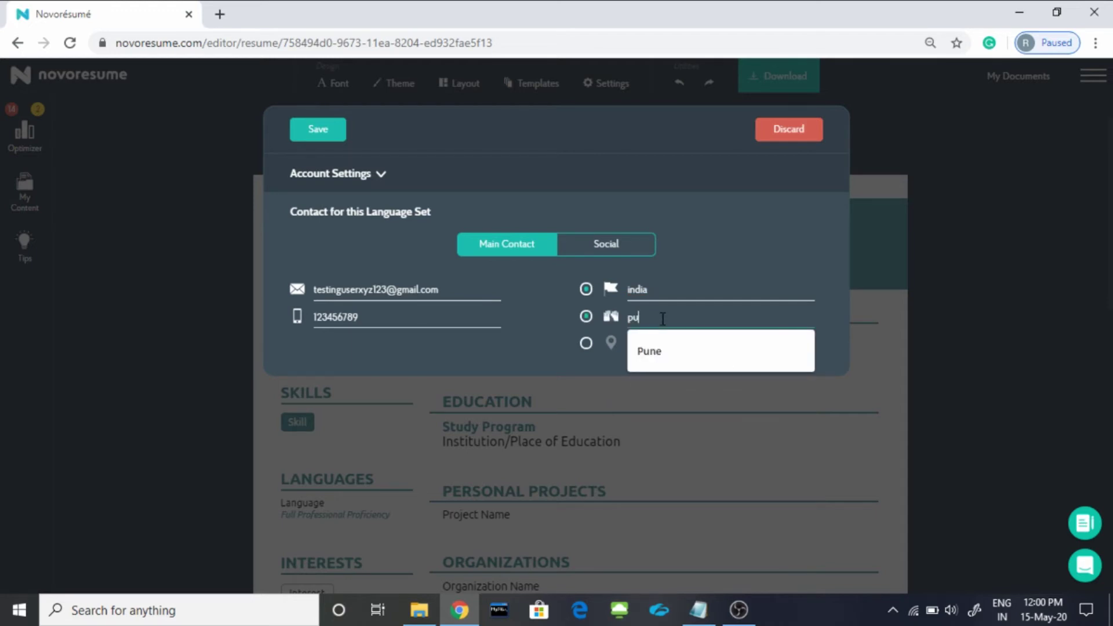
{"action": "type", "text": "ne"}
{"action": "left_click", "coordinate": [582, 400]}
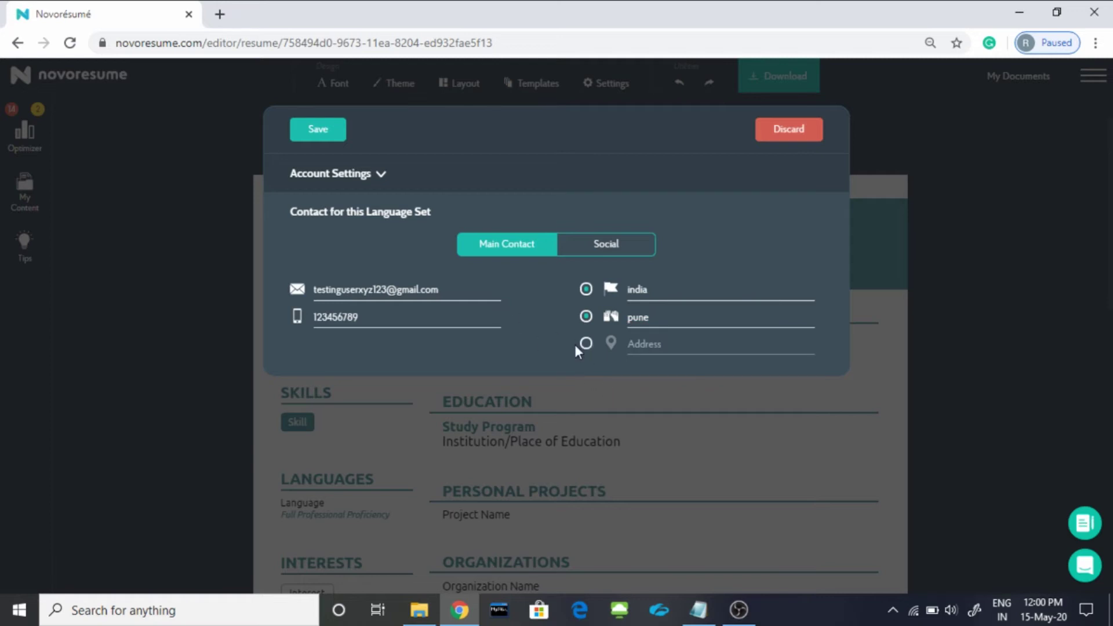
{"action": "left_click", "coordinate": [382, 175]}
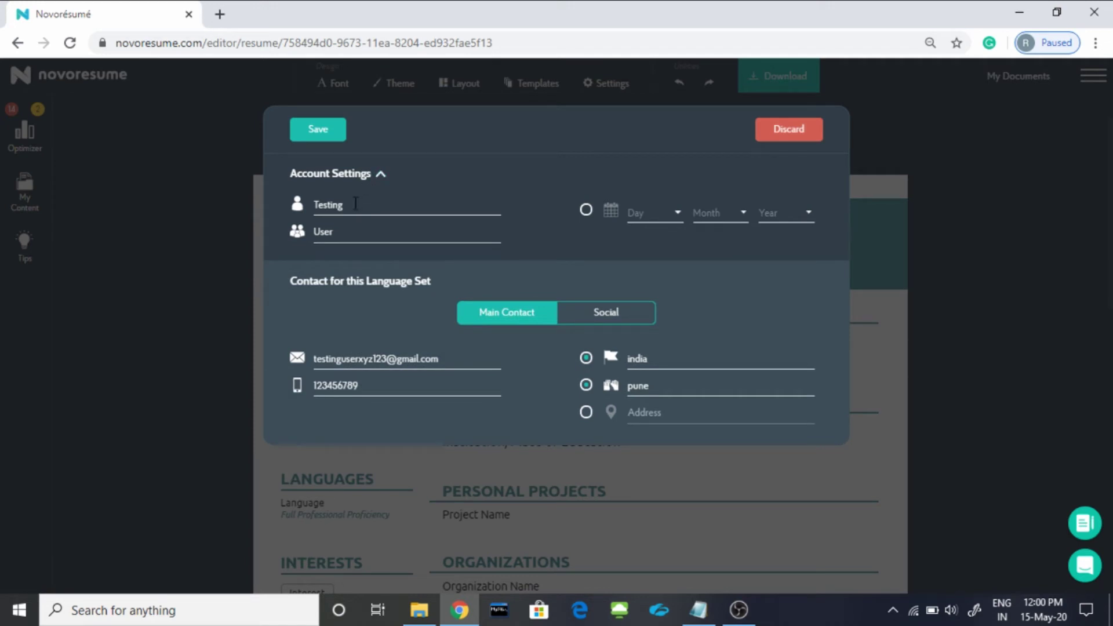
{"action": "left_click_drag", "start_coordinate": [355, 203], "coordinate": [318, 232]}
Save the contact details and set the professional title to Graduate (B.E)
{"action": "left_click", "coordinate": [328, 139]}
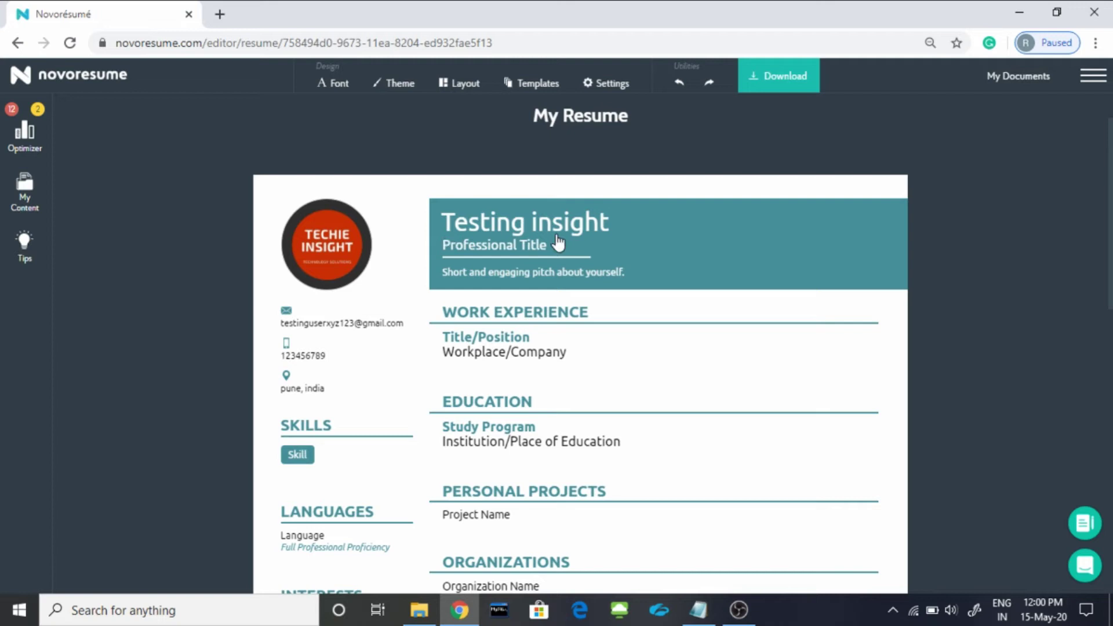
{"action": "left_click", "coordinate": [528, 248]}
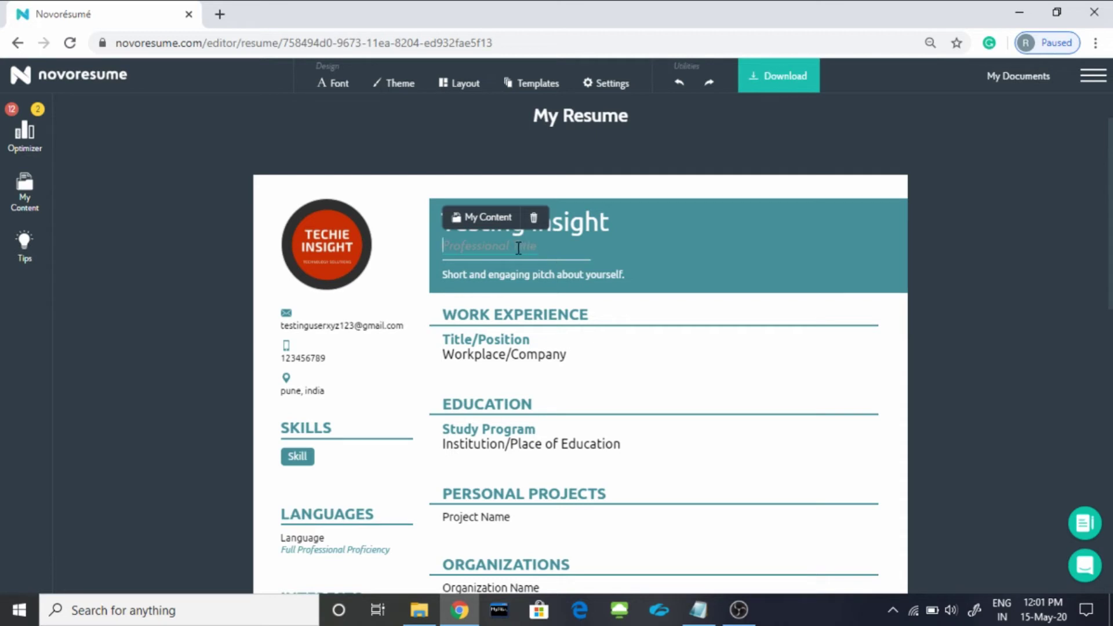
{"action": "type", "text": "Gradua"}
{"action": "type", "text": "E)"}
Add the pitch about showcasing skills for the betterment of the organisation
{"action": "left_click", "coordinate": [535, 275]}
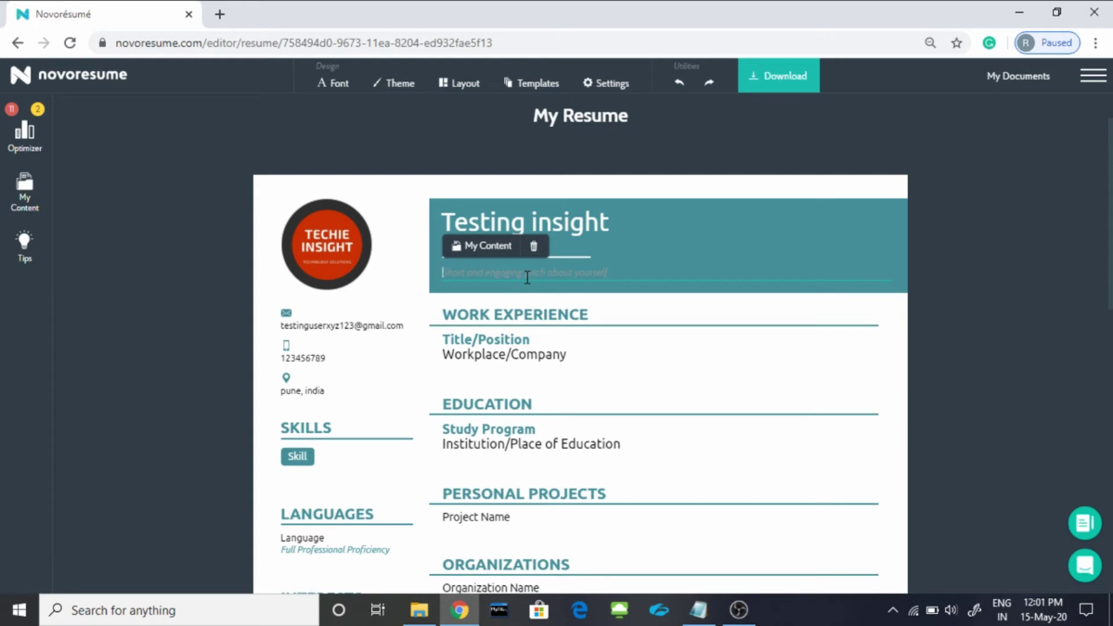
{"action": "type", "text": "Want to work in company where i can showc"}
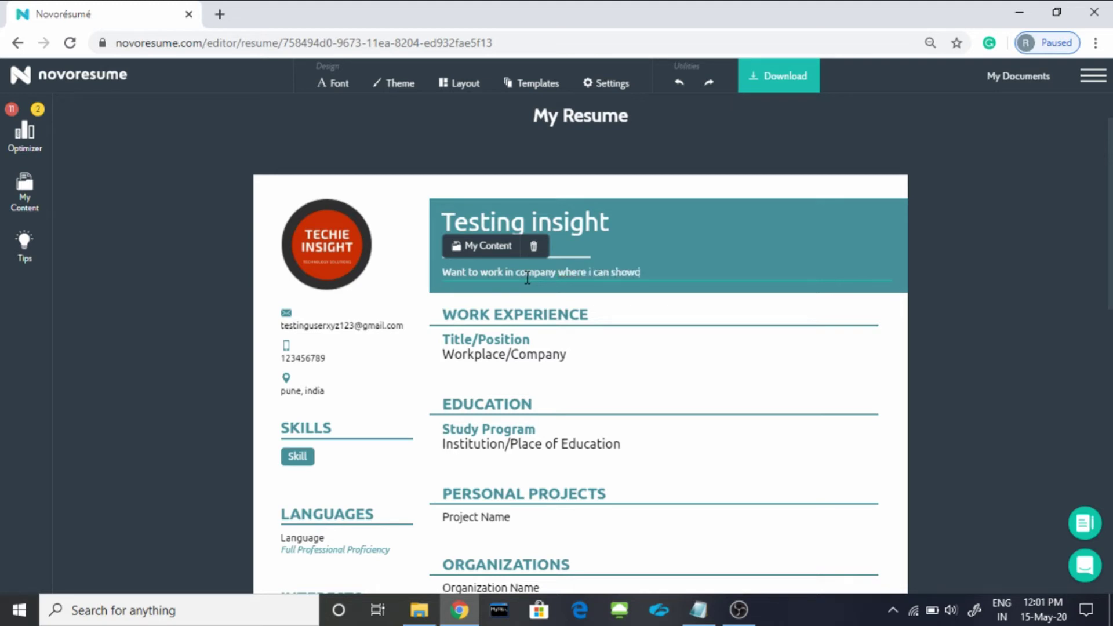
{"action": "type", "text": "ase my skills for the be"}
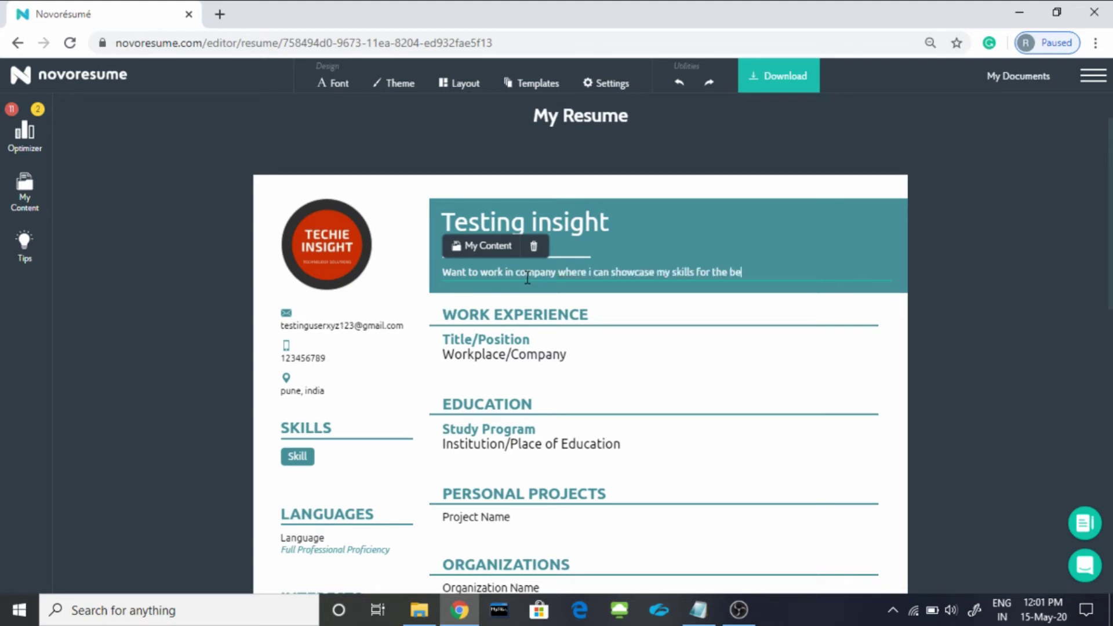
{"action": "type", "text": "tterment of the organisation and for personal growth."}
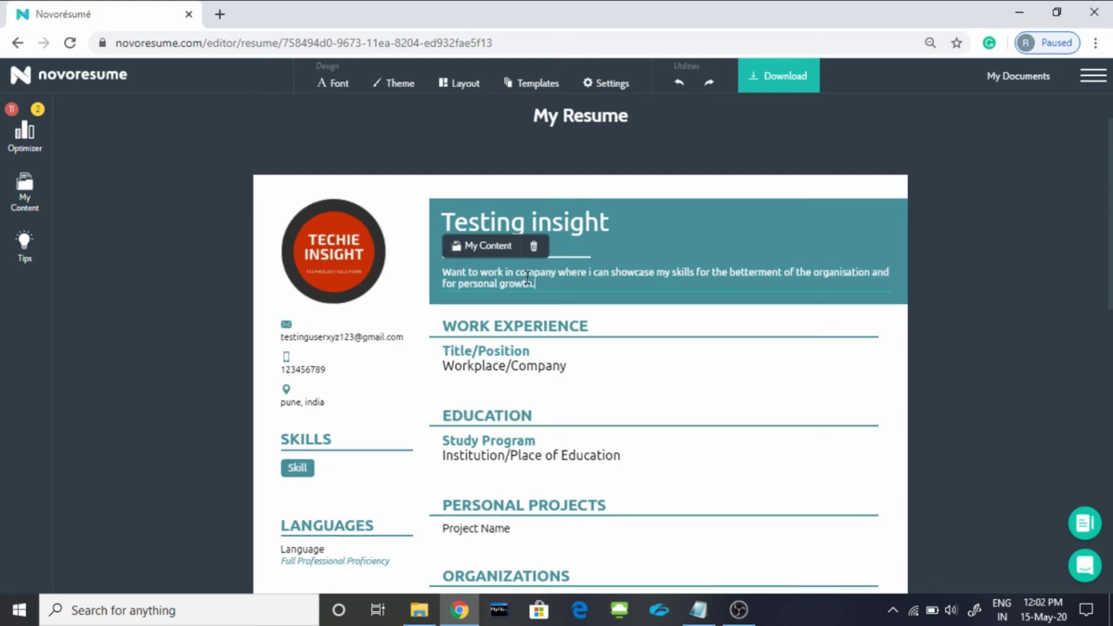
{"action": "left_click", "coordinate": [574, 303]}
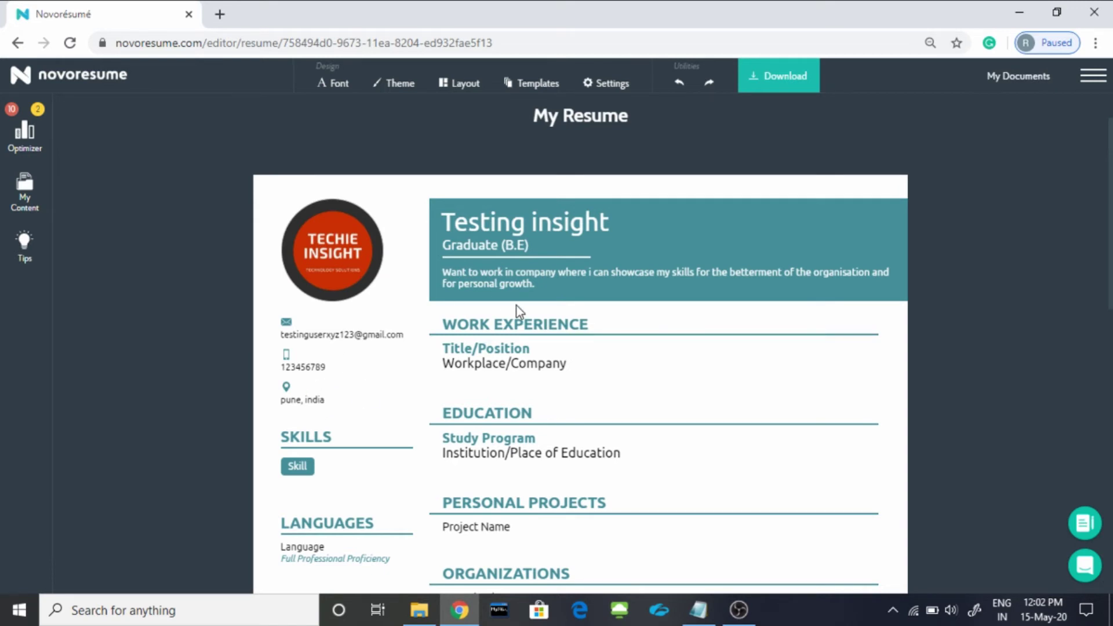
{"action": "scroll", "coordinate": [518, 312], "scroll_direction": "down", "scroll_amount": 1}
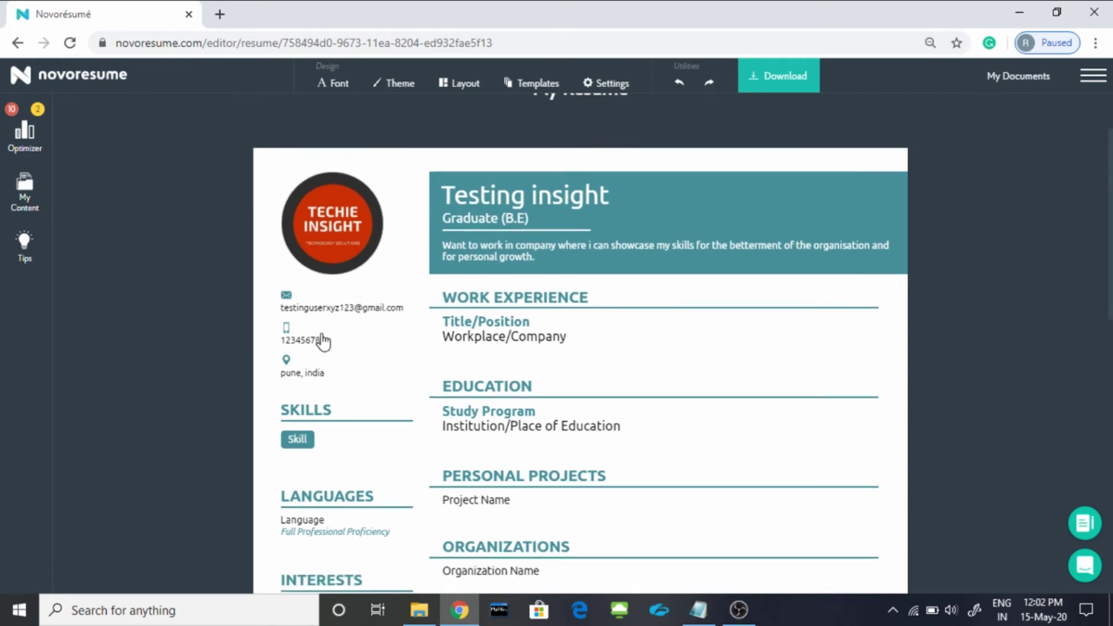
{"action": "left_click", "coordinate": [540, 295]}
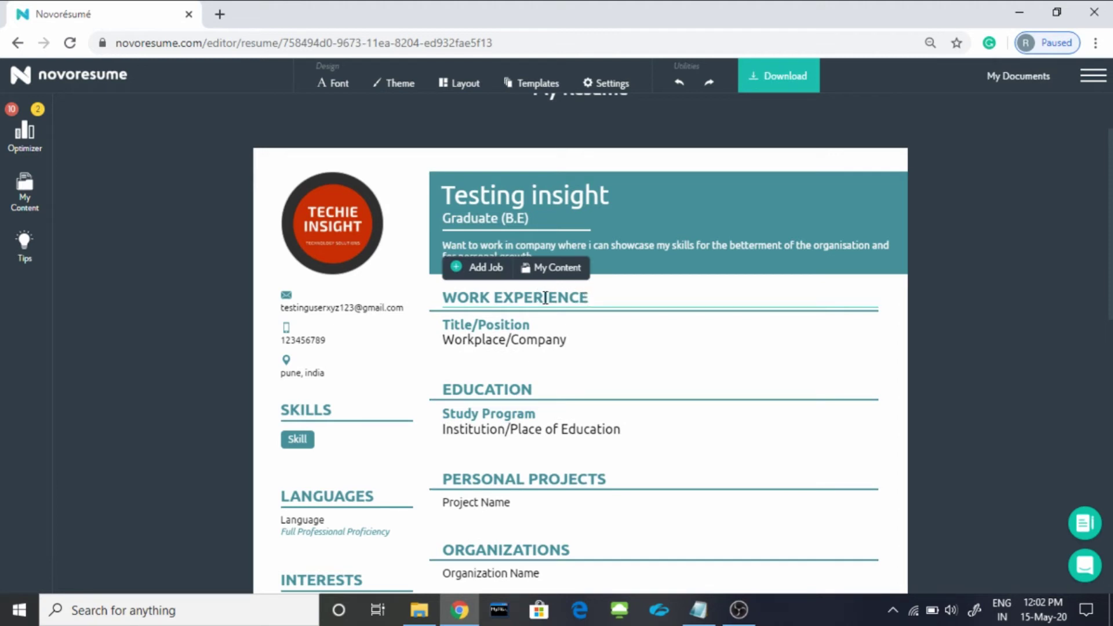
Enter B.E at xyz college with start date 07/2020 in the education entry
{"action": "scroll", "coordinate": [573, 330], "scroll_direction": "down", "scroll_amount": 3}
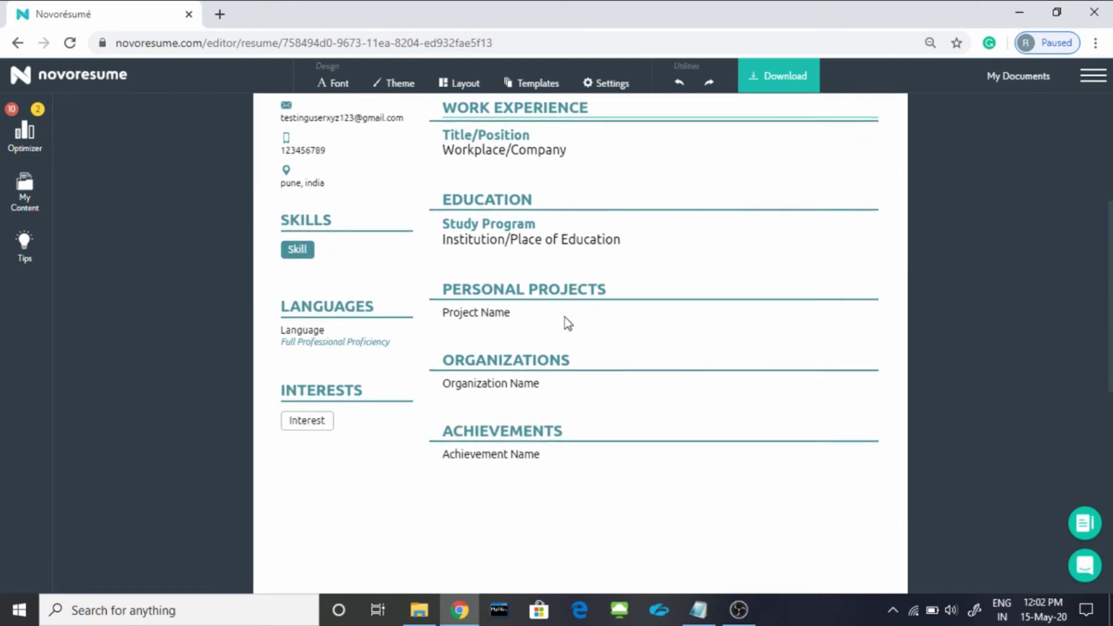
{"action": "left_click", "coordinate": [543, 200]}
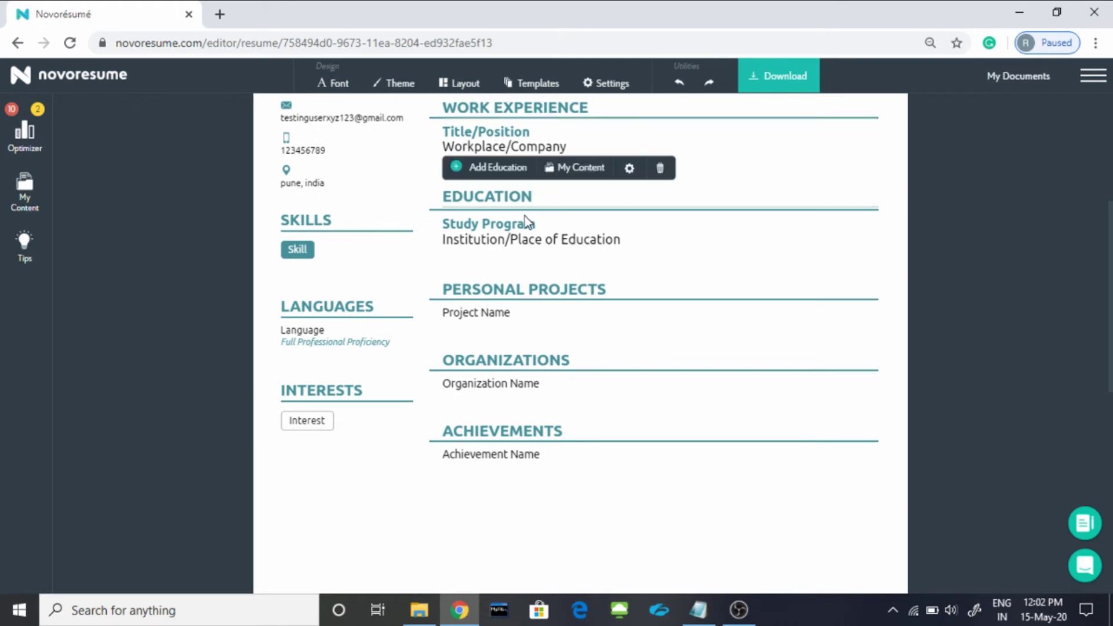
{"action": "left_click", "coordinate": [525, 223]}
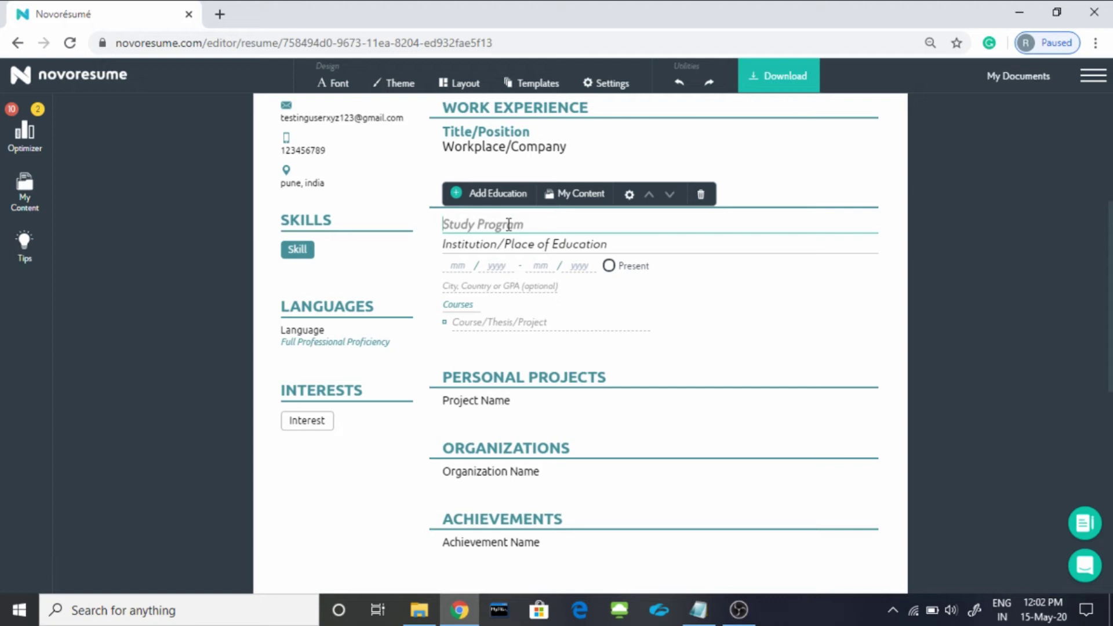
{"action": "type", "text": "B."}
{"action": "type", "text": "."}
{"action": "type", "text": "E"}
{"action": "left_click", "coordinate": [509, 240]}
{"action": "type", "text": "x"}
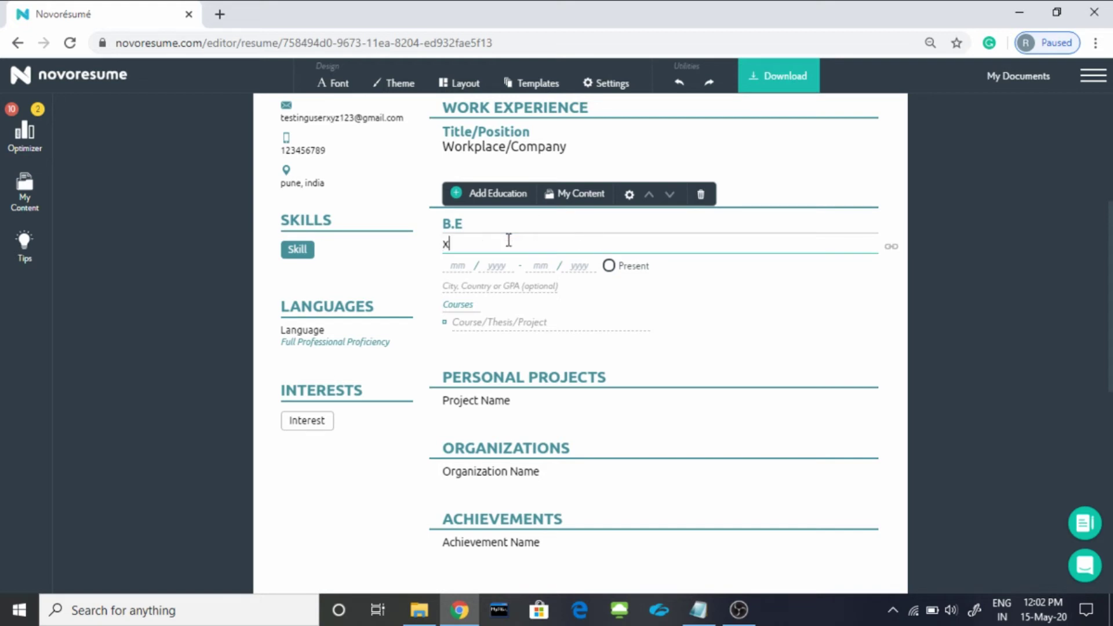
{"action": "type", "text": "yz college"}
{"action": "left_click", "coordinate": [474, 263]}
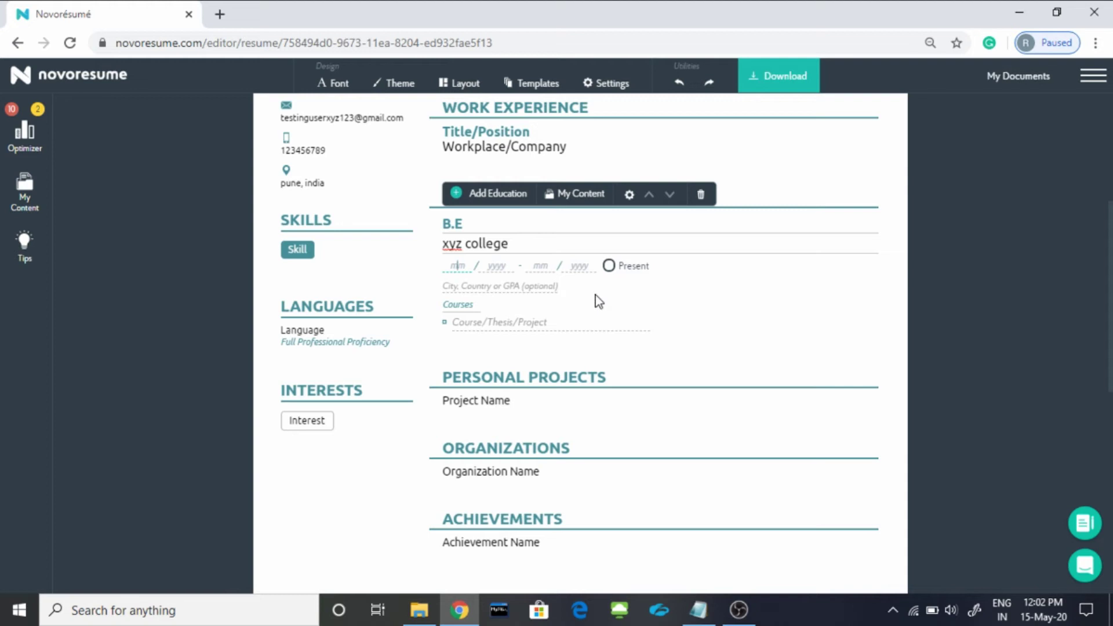
{"action": "type", "text": "01"}
{"action": "type", "text": "7"}
{"action": "type", "text": "2020"}
Set the education end date to 06/2024 and location to pune
{"action": "left_click", "coordinate": [551, 265]}
{"action": "type", "text": "06"}
{"action": "left_click", "coordinate": [579, 266]}
{"action": "type", "text": "2024"}
{"action": "left_click", "coordinate": [548, 283]}
{"action": "type", "text": "pune"}
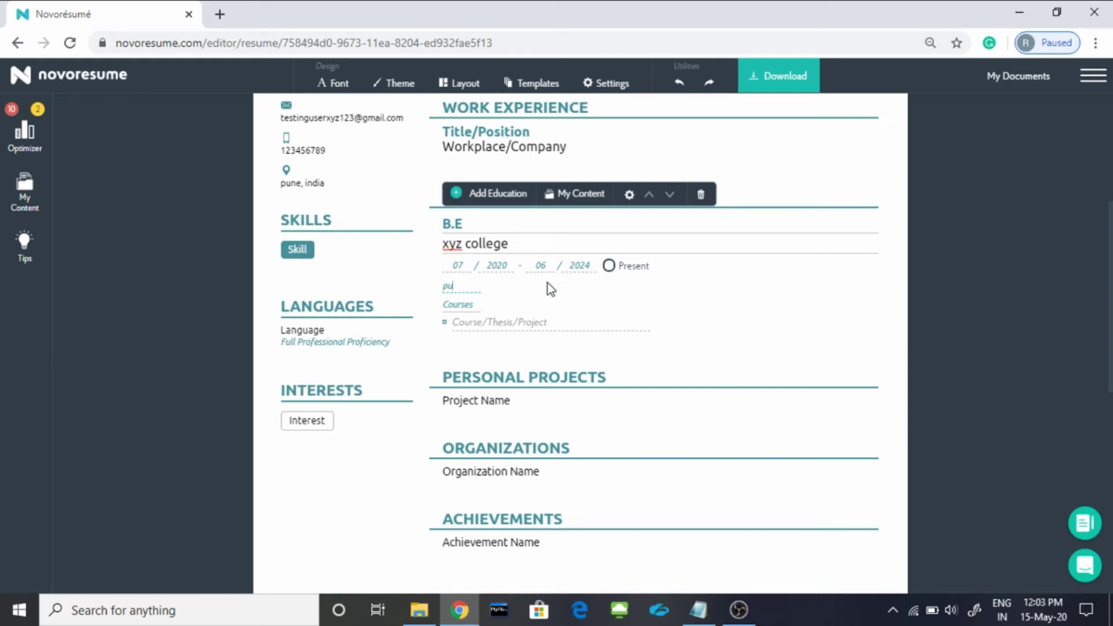
Replace the Courses placeholder with CS and close the education editor
{"action": "left_click", "coordinate": [475, 304]}
{"action": "left_click_drag", "start_coordinate": [474, 306], "coordinate": [440, 307]}
{"action": "key", "text": "BackSpace"}
{"action": "type", "text": "CS"}
{"action": "left_click", "coordinate": [825, 308]}
{"action": "left_click", "coordinate": [376, 505]}
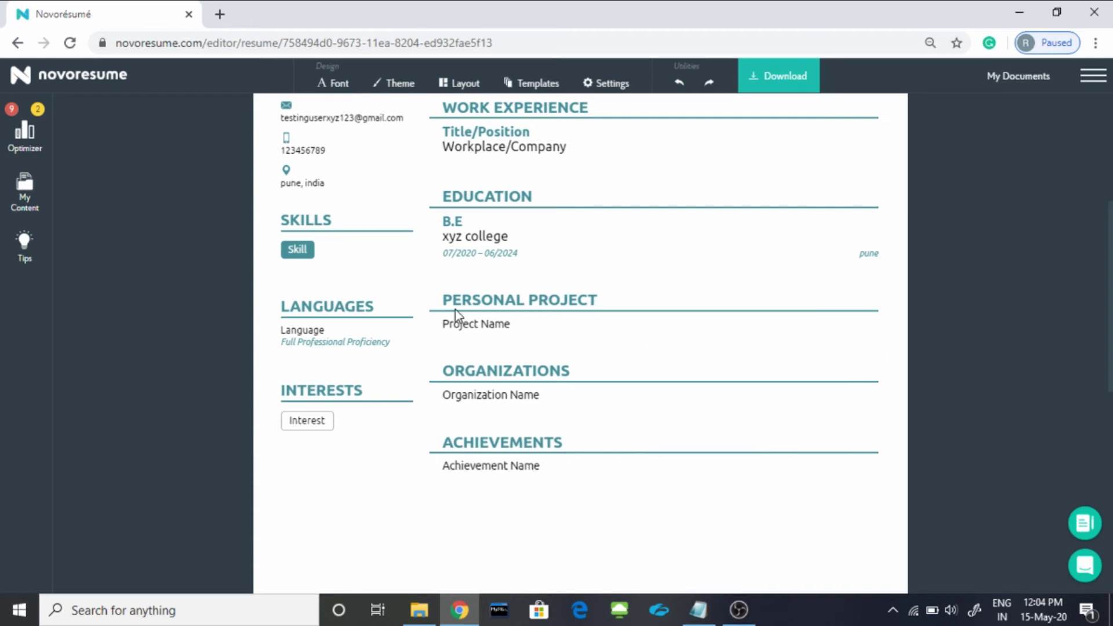
Add the project STUDENT REGISTRATION SYSTEM dated 01/2021 – 03/2021
{"action": "left_click", "coordinate": [499, 325]}
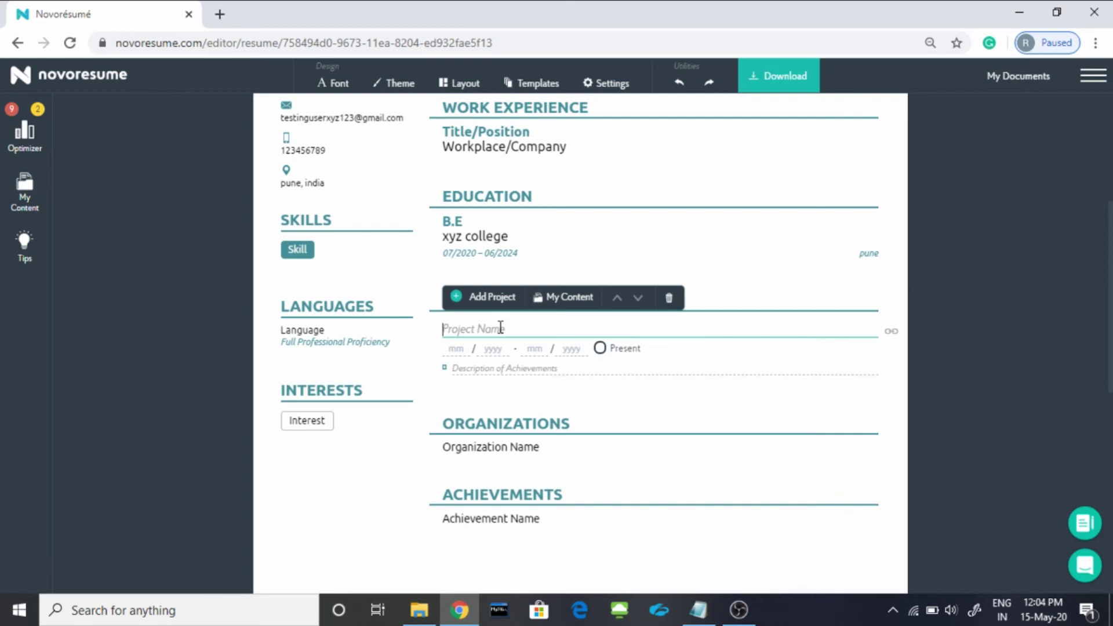
{"action": "type", "text": "STUDENT REGISTRATION SYSTEM"}
{"action": "left_click", "coordinate": [467, 349]}
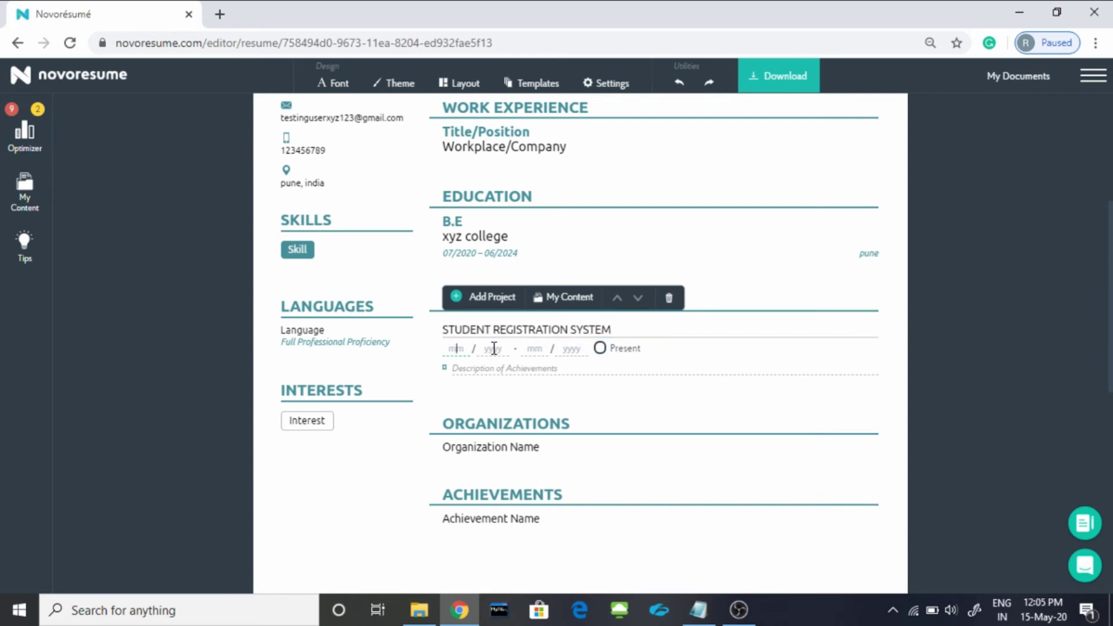
{"action": "type", "text": "01"}
{"action": "left_click", "coordinate": [493, 348]}
{"action": "type", "text": "2021"}
{"action": "left_click", "coordinate": [539, 349]}
{"action": "type", "text": "03"}
{"action": "left_click", "coordinate": [571, 347]}
{"action": "type", "text": "2021"}
{"action": "left_click", "coordinate": [557, 402]}
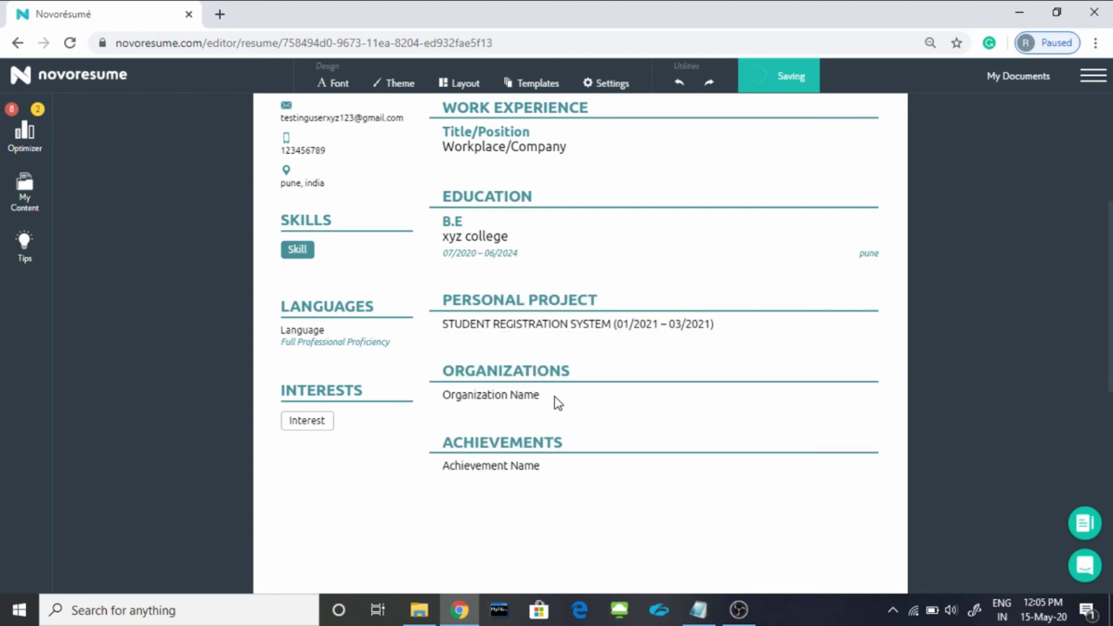
Enter Amazon as the organization entry
{"action": "left_click", "coordinate": [574, 371]}
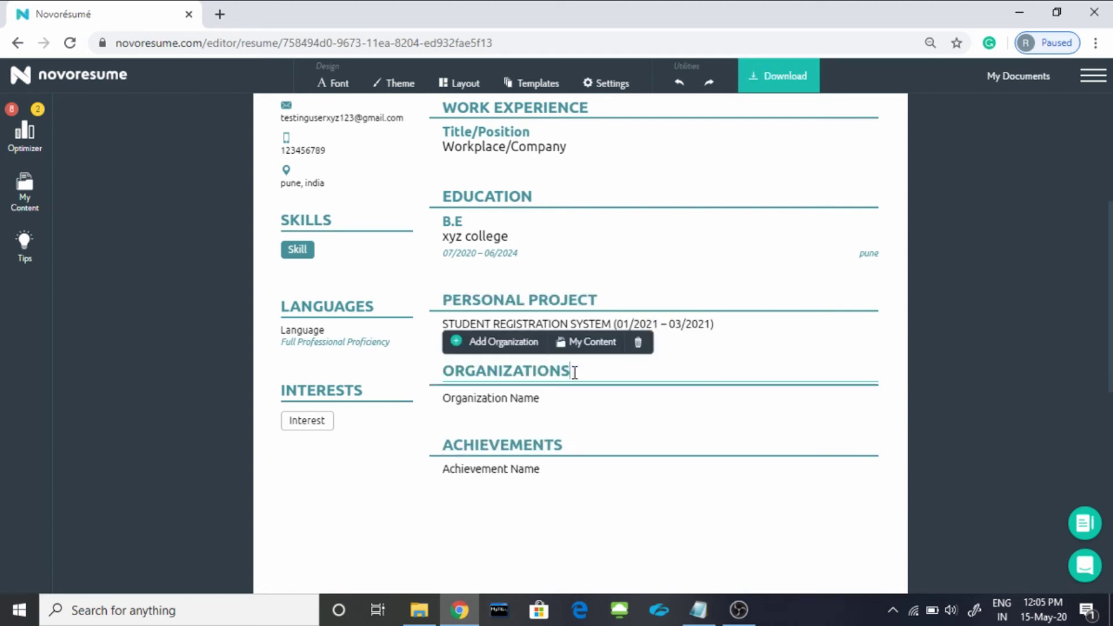
{"action": "left_click", "coordinate": [542, 400]}
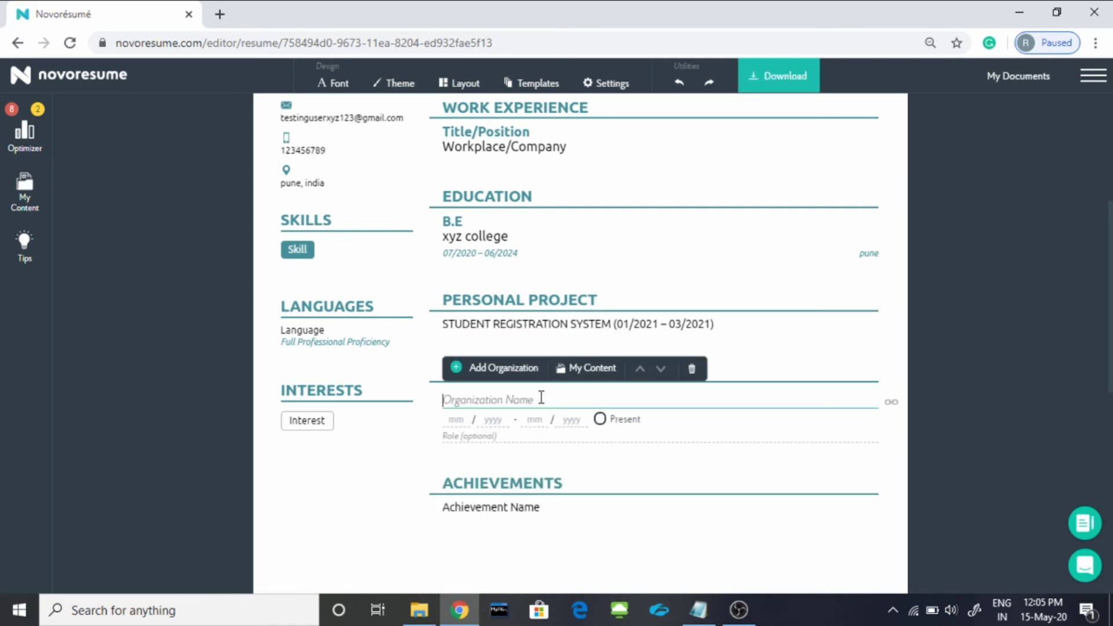
{"action": "type", "text": "Amazon"}
{"action": "left_click", "coordinate": [474, 478]}
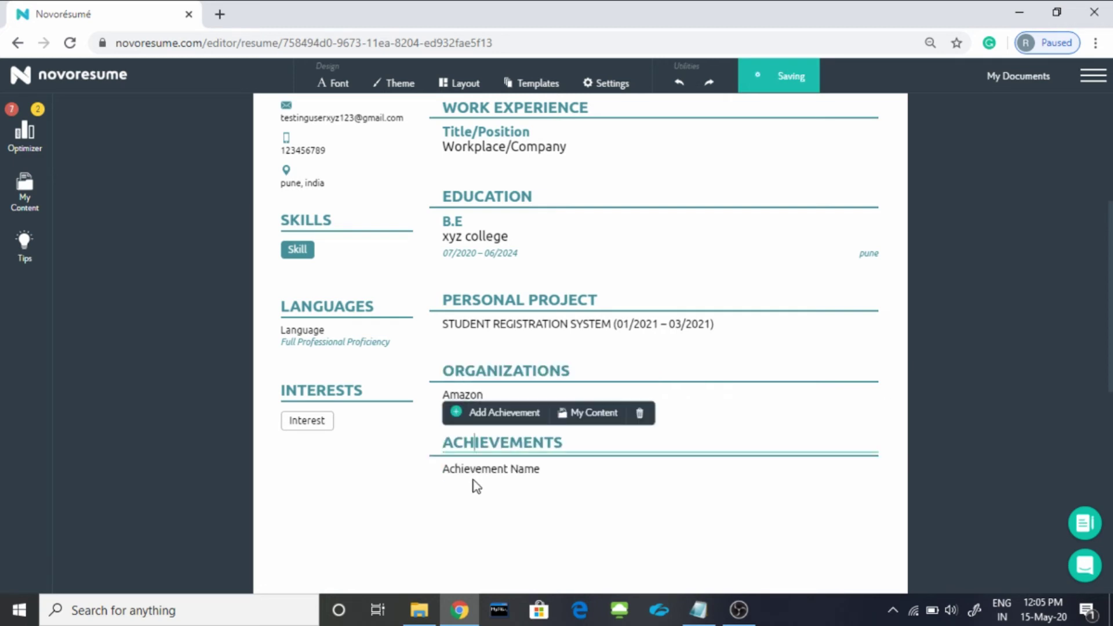
Add Best Student as the achievement title
{"action": "left_click", "coordinate": [502, 470]}
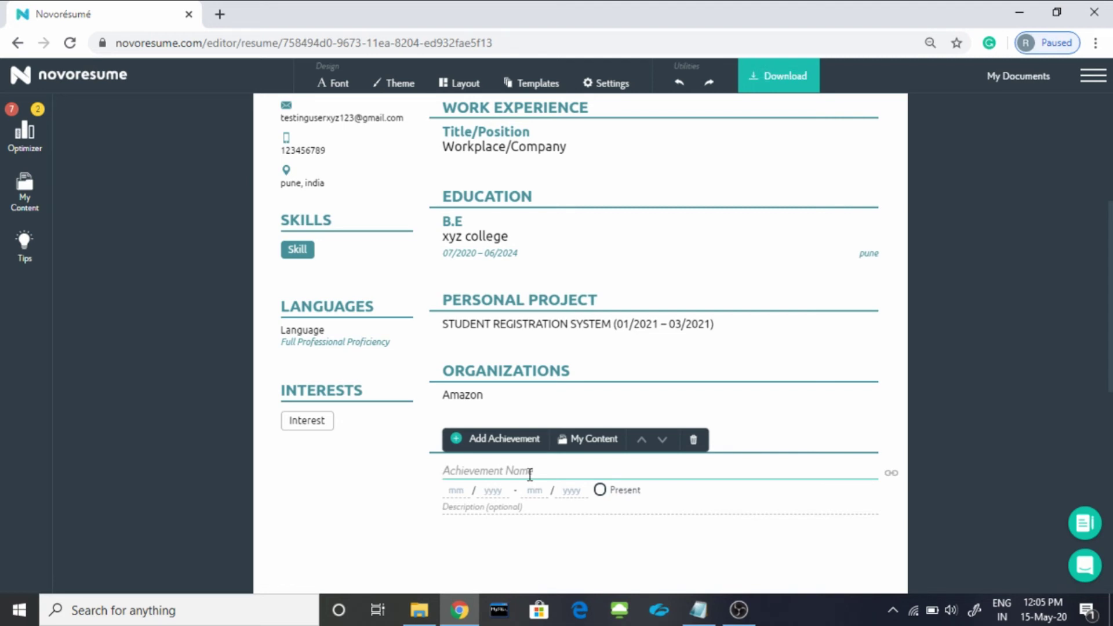
{"action": "type", "text": "Best Student"}
{"action": "left_click", "coordinate": [434, 539]}
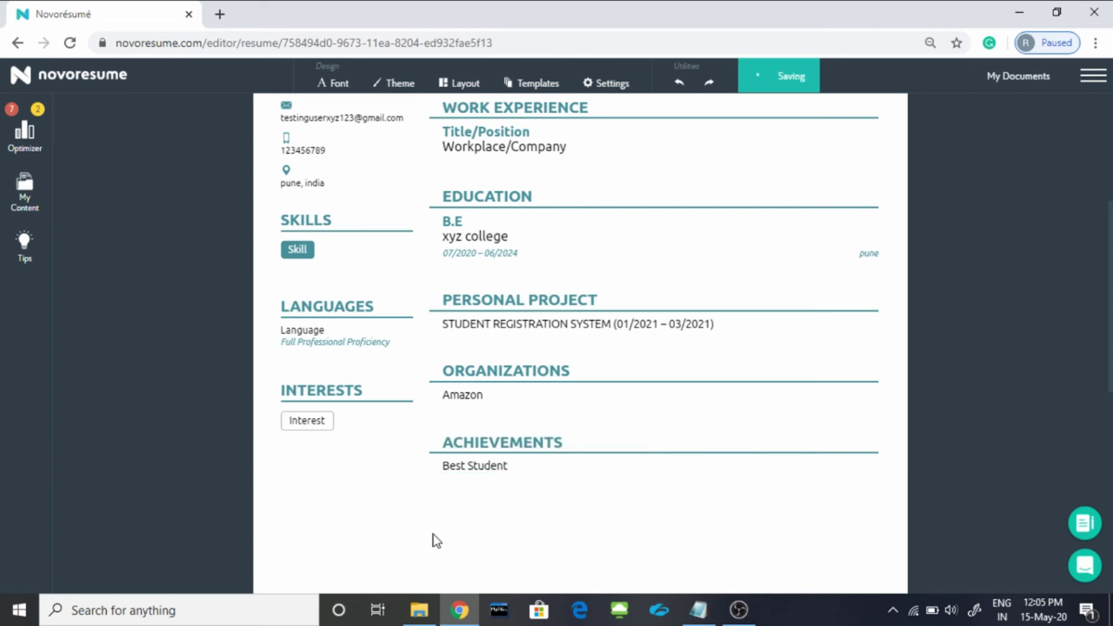
{"action": "scroll", "coordinate": [520, 499], "scroll_direction": "up", "scroll_amount": 2}
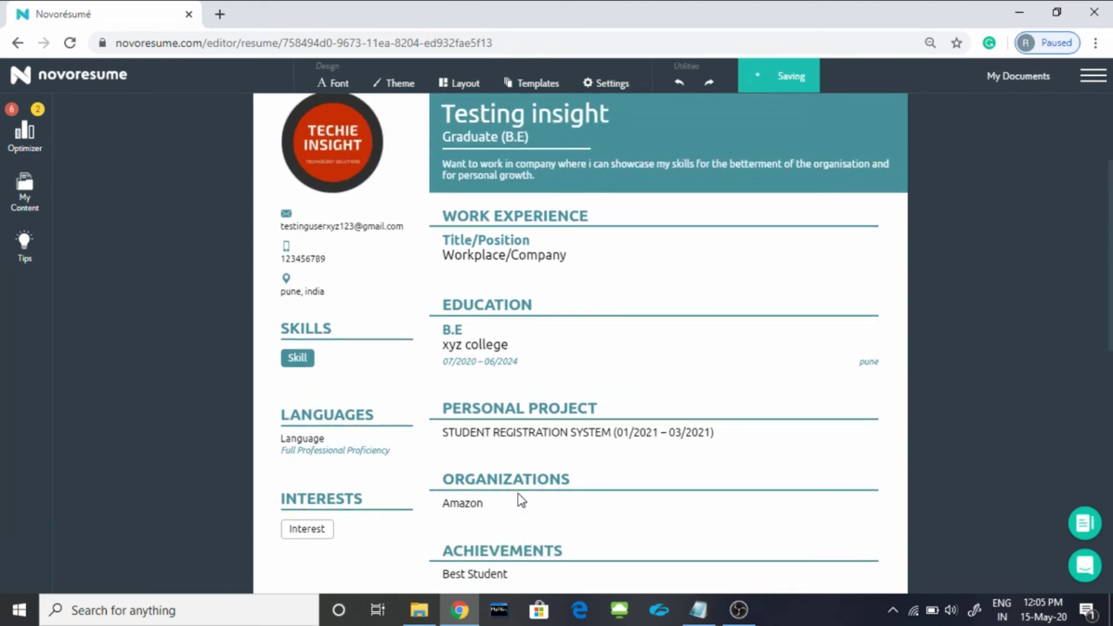
{"action": "left_click_drag", "start_coordinate": [517, 493], "coordinate": [510, 526]}
{"action": "scroll", "coordinate": [498, 350], "scroll_direction": "down", "scroll_amount": 4}
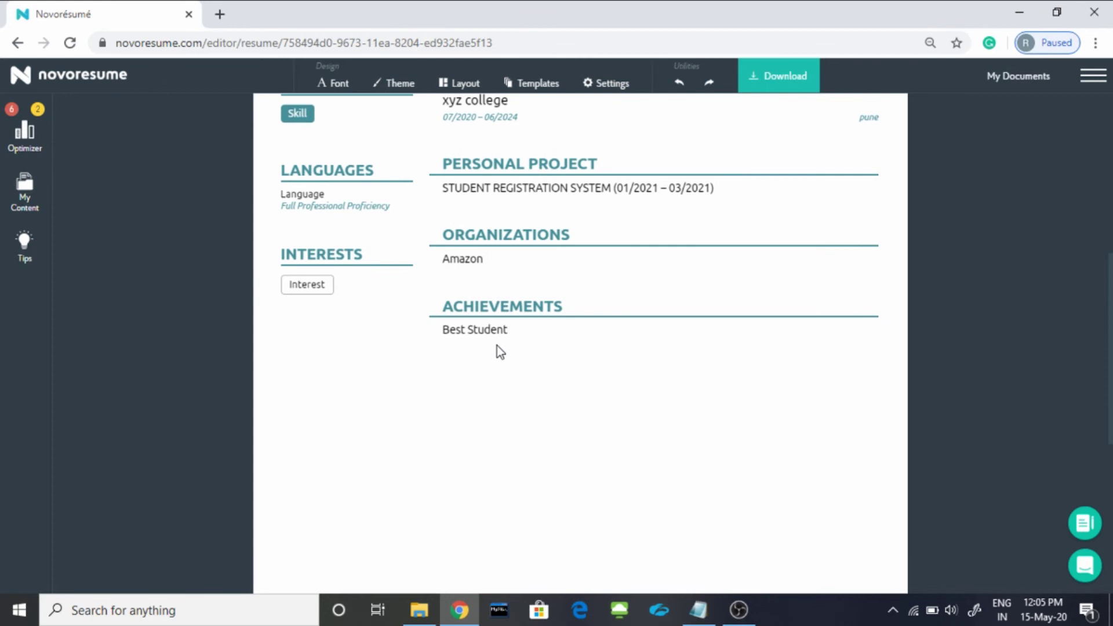
Pass over the Best Student date and description fields, leaving them empty
{"action": "left_click", "coordinate": [509, 329]}
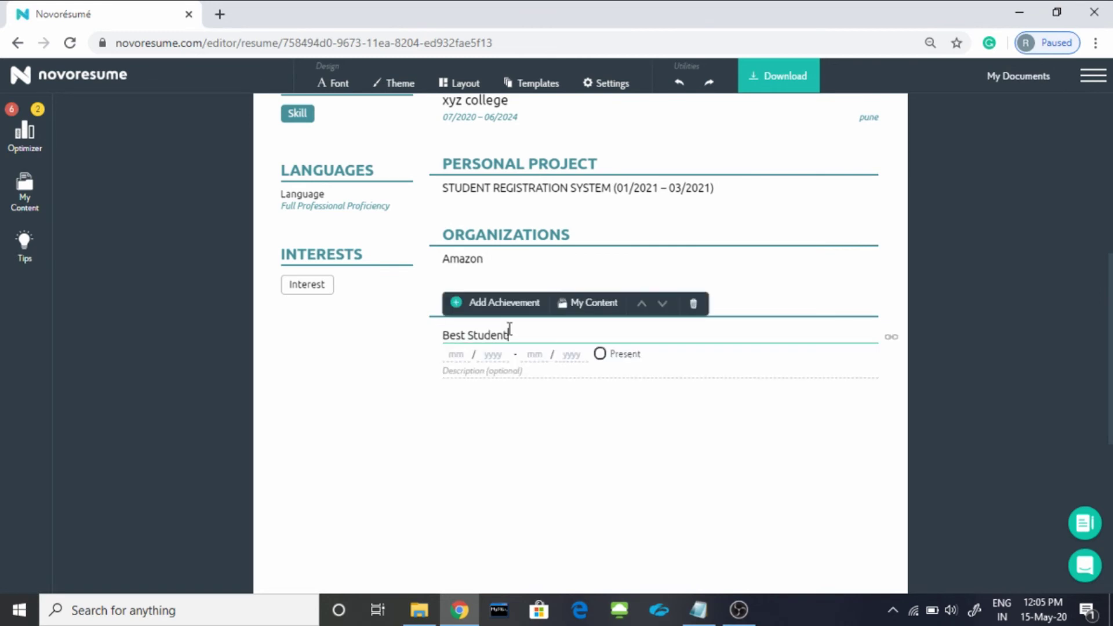
{"action": "left_click", "coordinate": [465, 356]}
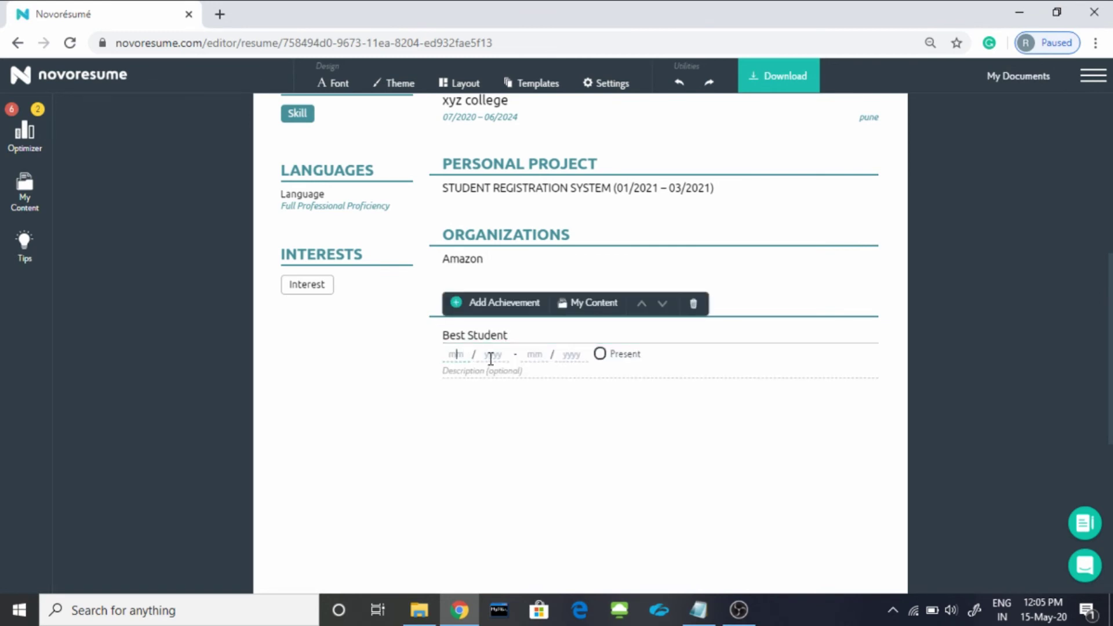
{"action": "left_click", "coordinate": [547, 377]}
{"action": "scroll", "coordinate": [418, 452], "scroll_direction": "up", "scroll_amount": 1}
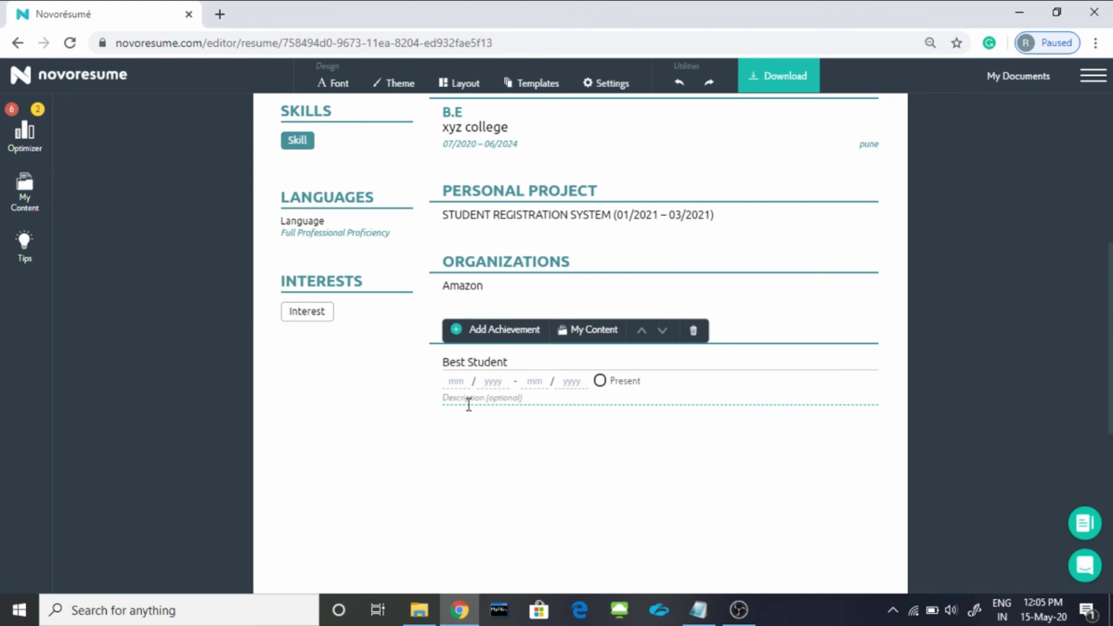
{"action": "left_click", "coordinate": [392, 427]}
Replace the placeholder interest with Reading and add Teaching as a second interest
{"action": "scroll", "coordinate": [392, 429], "scroll_direction": "up", "scroll_amount": 3}
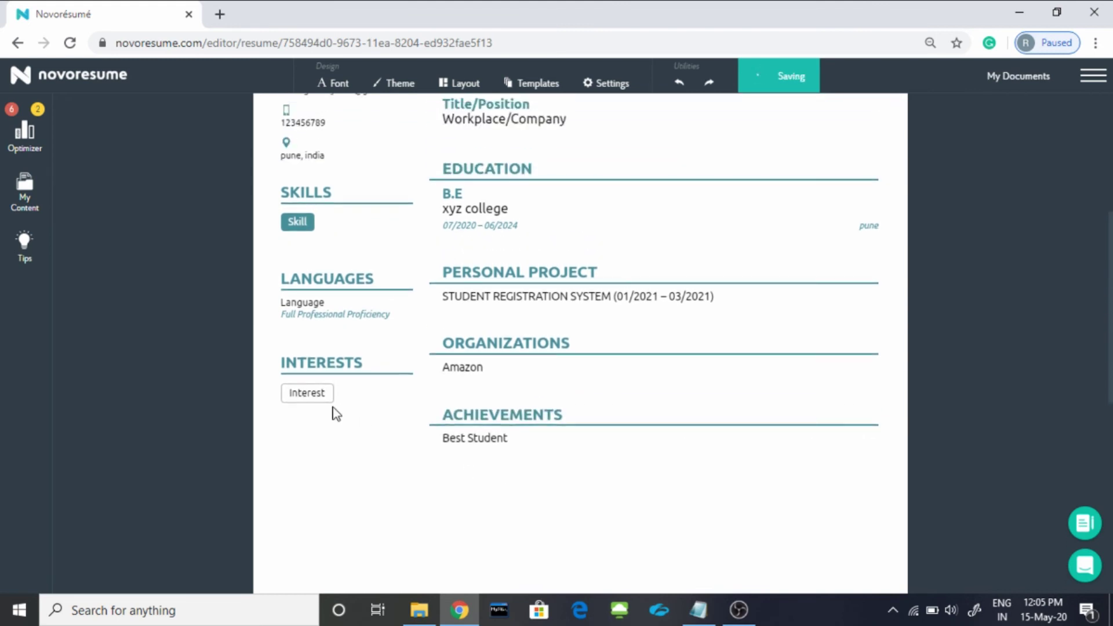
{"action": "left_click", "coordinate": [323, 392]}
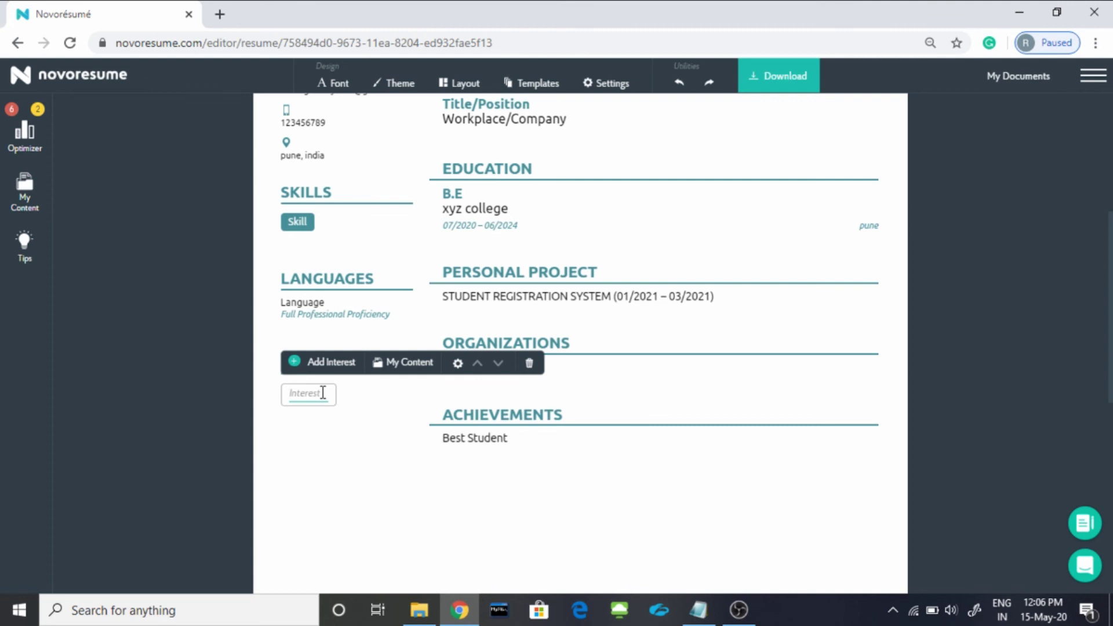
{"action": "type", "text": "Reading"}
{"action": "left_click", "coordinate": [329, 373]}
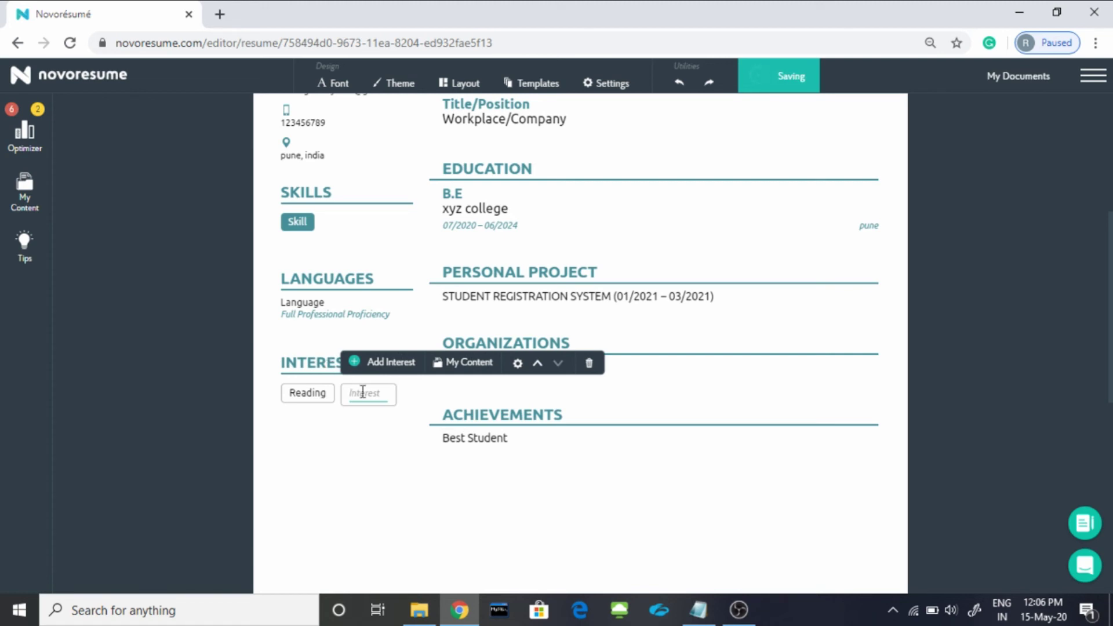
{"action": "type", "text": "Teaching"}
{"action": "left_click", "coordinate": [390, 433]}
Enter English as the first language and add Hindi as a second language
{"action": "scroll", "coordinate": [370, 357], "scroll_direction": "up", "scroll_amount": 1}
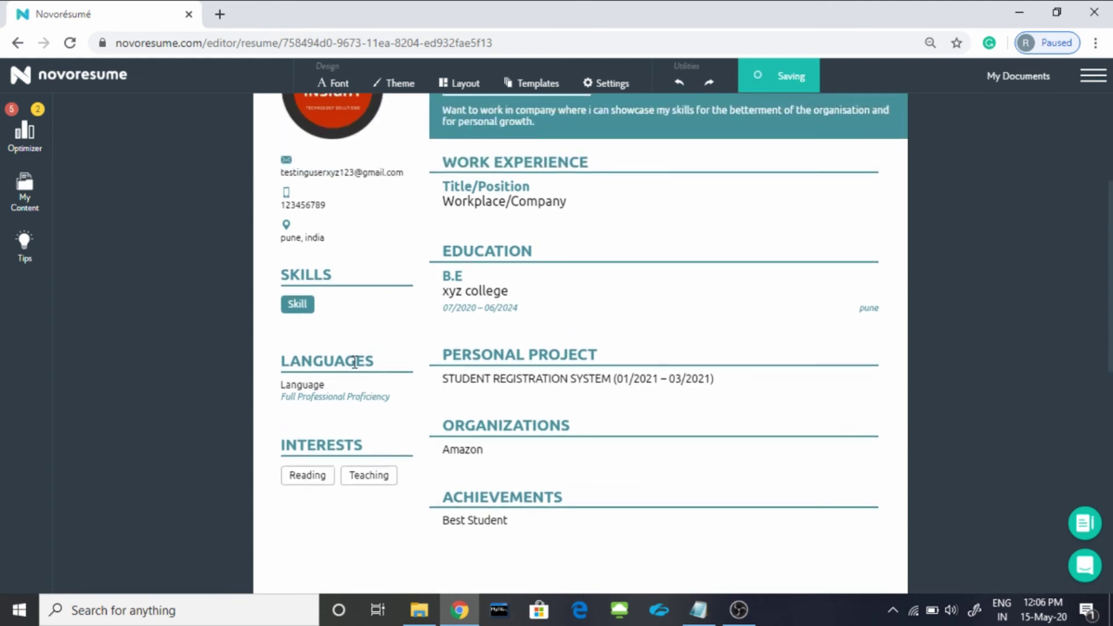
{"action": "left_click", "coordinate": [312, 386]}
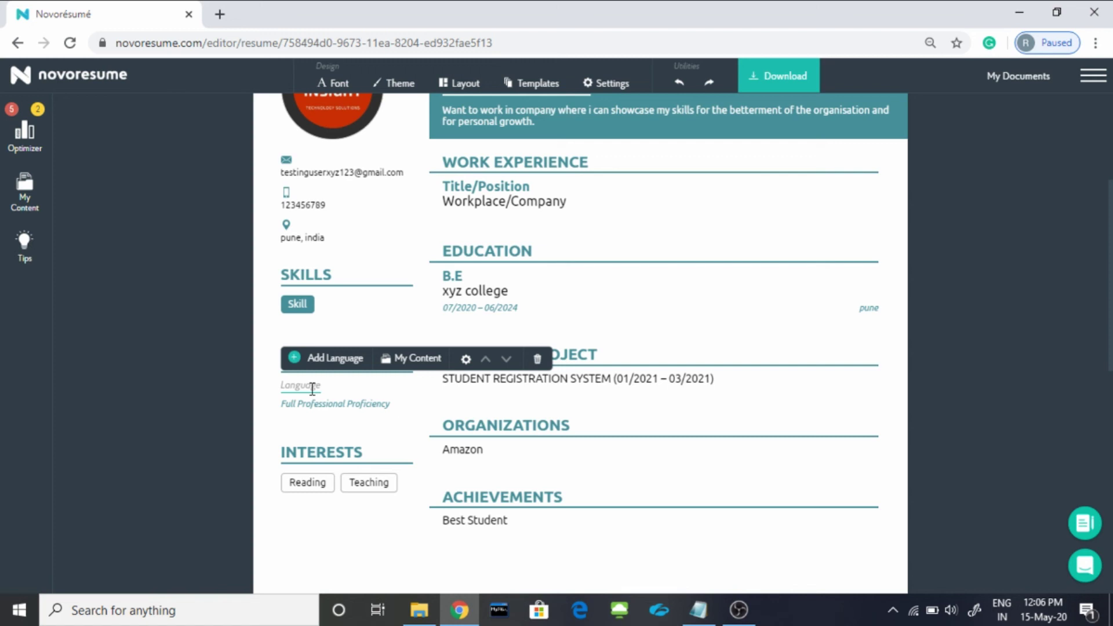
{"action": "type", "text": "English"}
{"action": "left_click", "coordinate": [330, 364]}
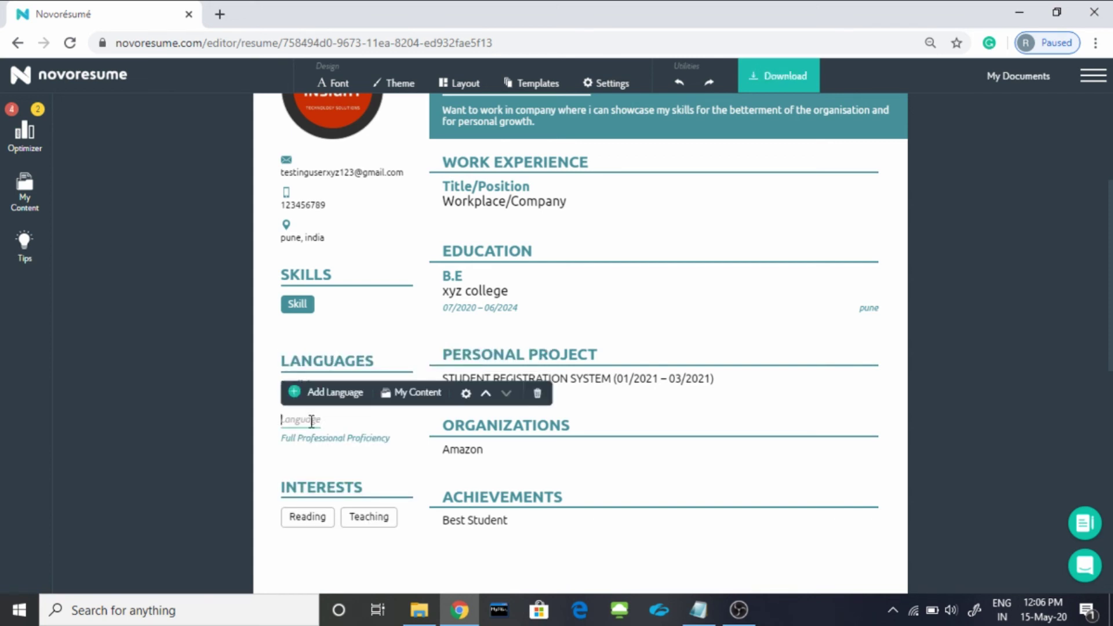
{"action": "type", "text": "Hindi"}
Set both Hindi and English to Native or Bilingual Proficiency
{"action": "left_click", "coordinate": [318, 444]}
{"action": "left_click", "coordinate": [364, 442]}
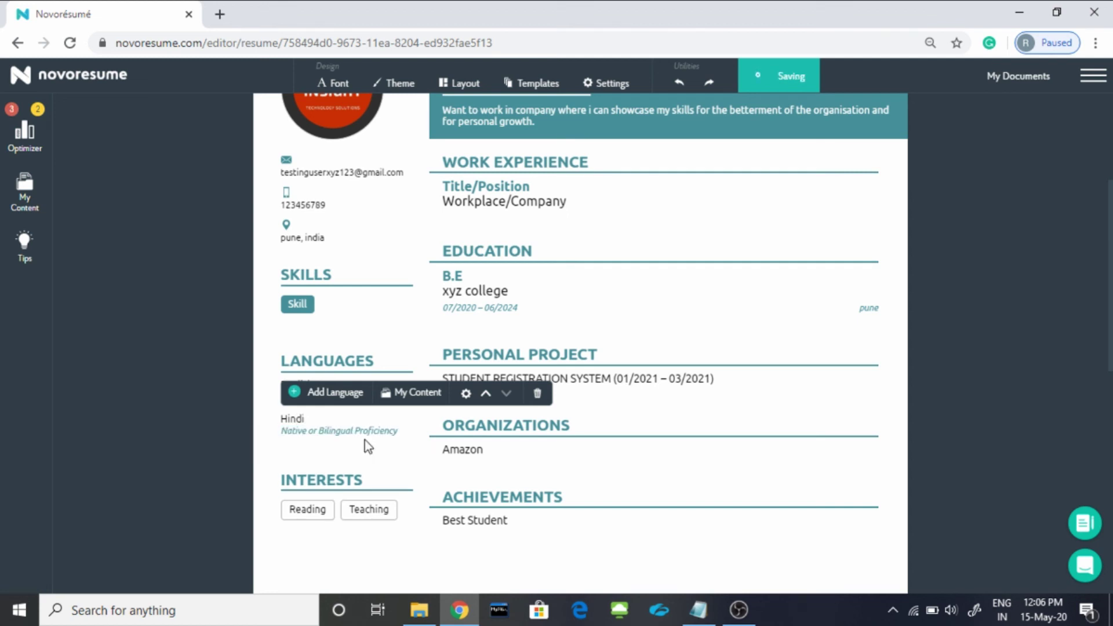
{"action": "left_click", "coordinate": [374, 405]}
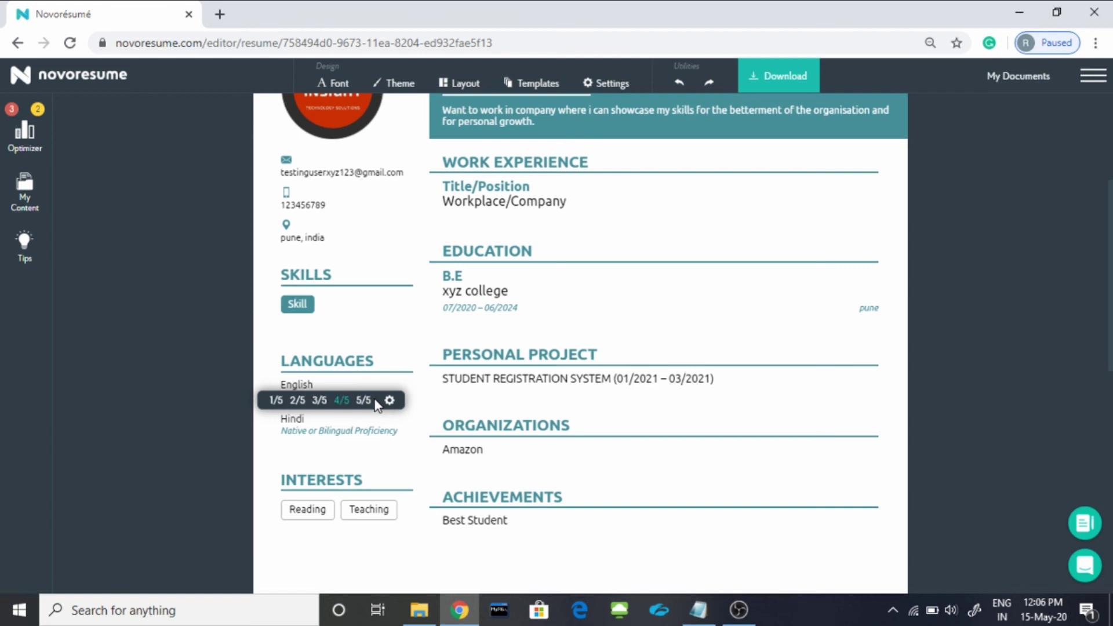
{"action": "left_click", "coordinate": [364, 401]}
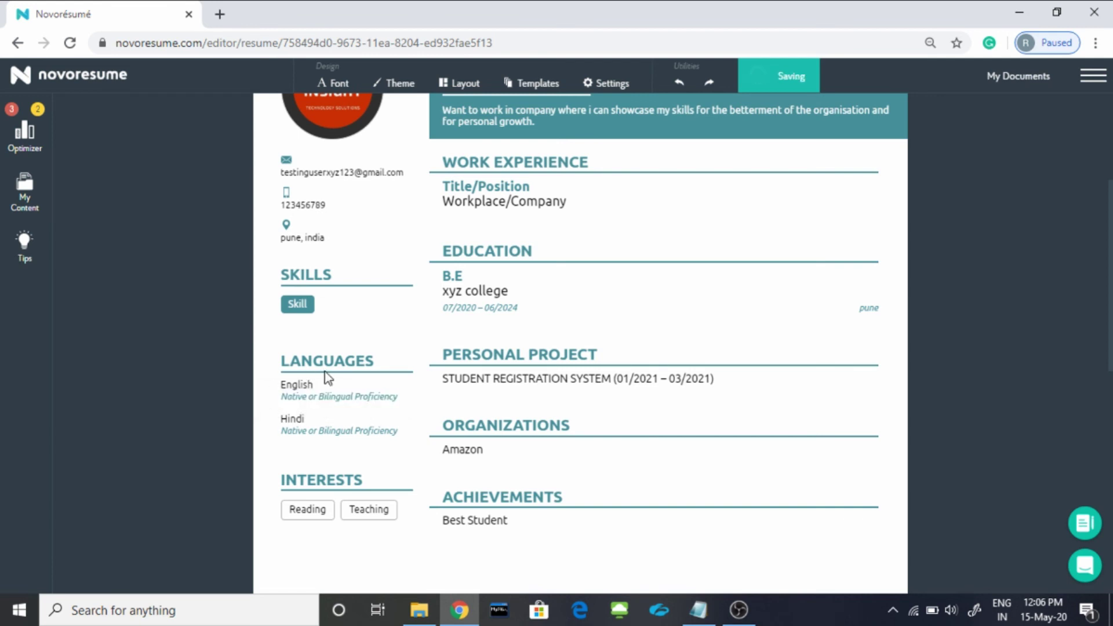
{"action": "scroll", "coordinate": [324, 371], "scroll_direction": "up", "scroll_amount": 1}
{"action": "scroll", "coordinate": [313, 377], "scroll_direction": "up", "scroll_amount": 2}
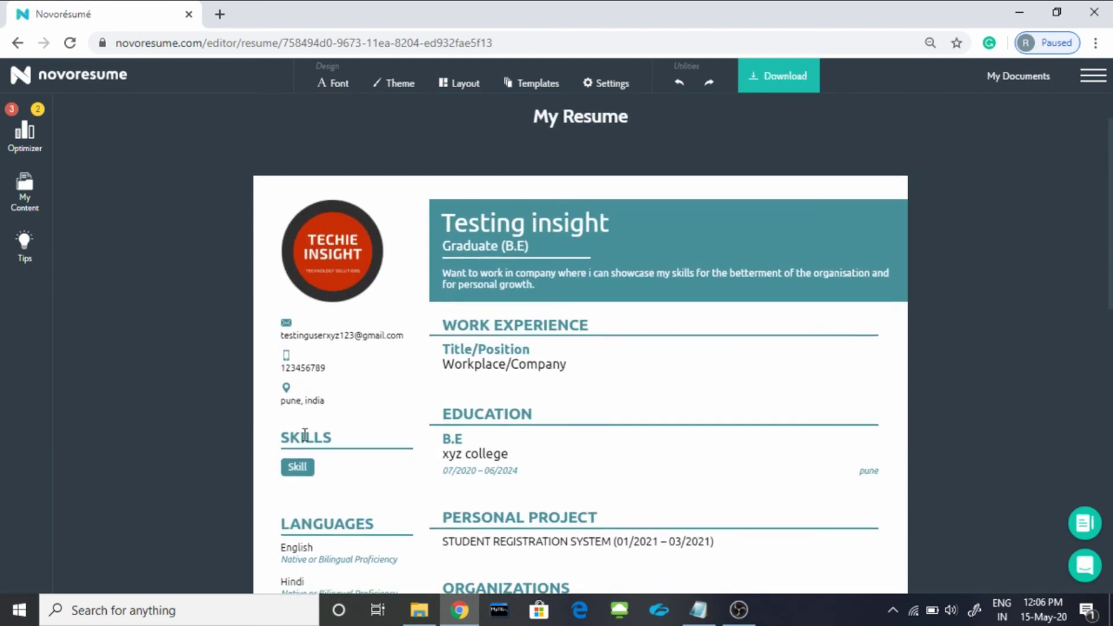
Replace the placeholder skill with Java and add MySQL as a second skill
{"action": "left_click", "coordinate": [305, 468]}
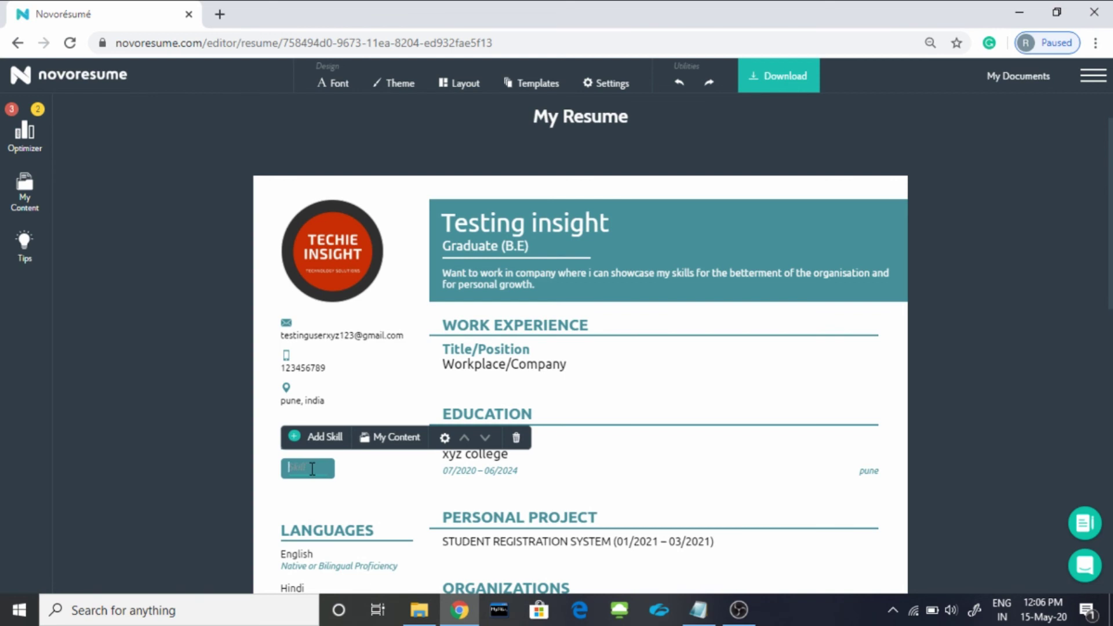
{"action": "type", "text": "Java"}
{"action": "left_click", "coordinate": [326, 438]}
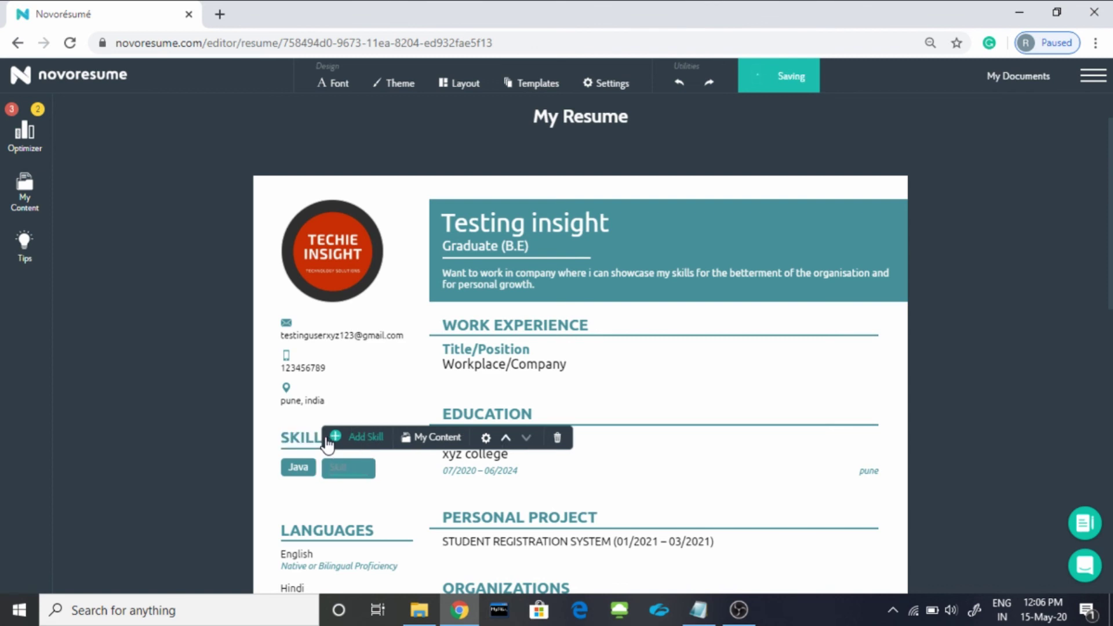
{"action": "type", "text": "MySQL"}
{"action": "left_click", "coordinate": [416, 510]}
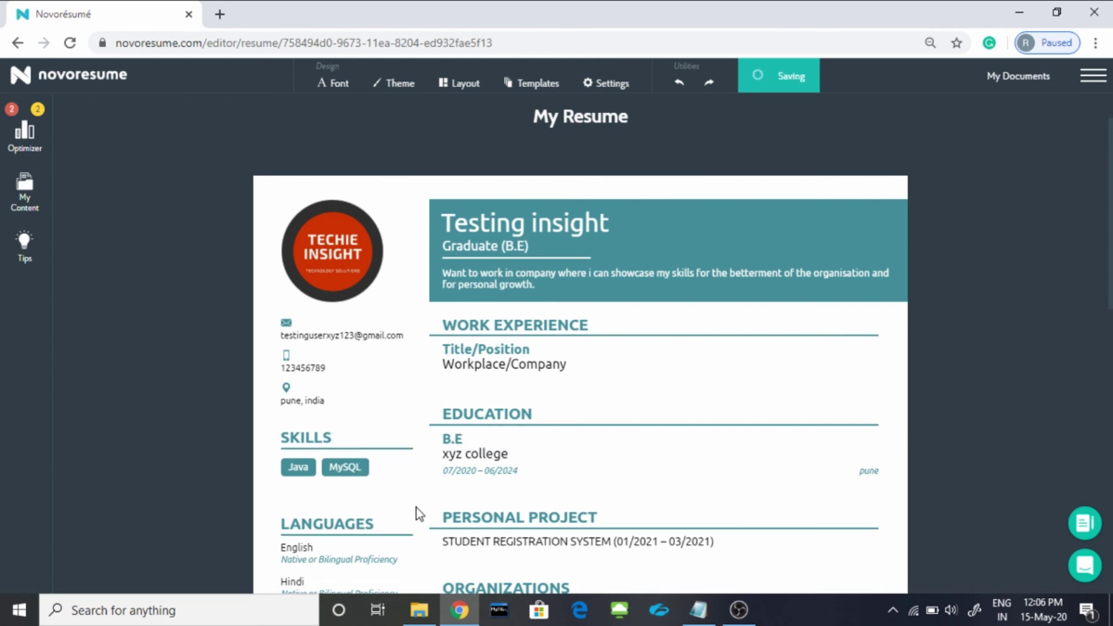
{"action": "scroll", "coordinate": [416, 513], "scroll_direction": "down", "scroll_amount": 1}
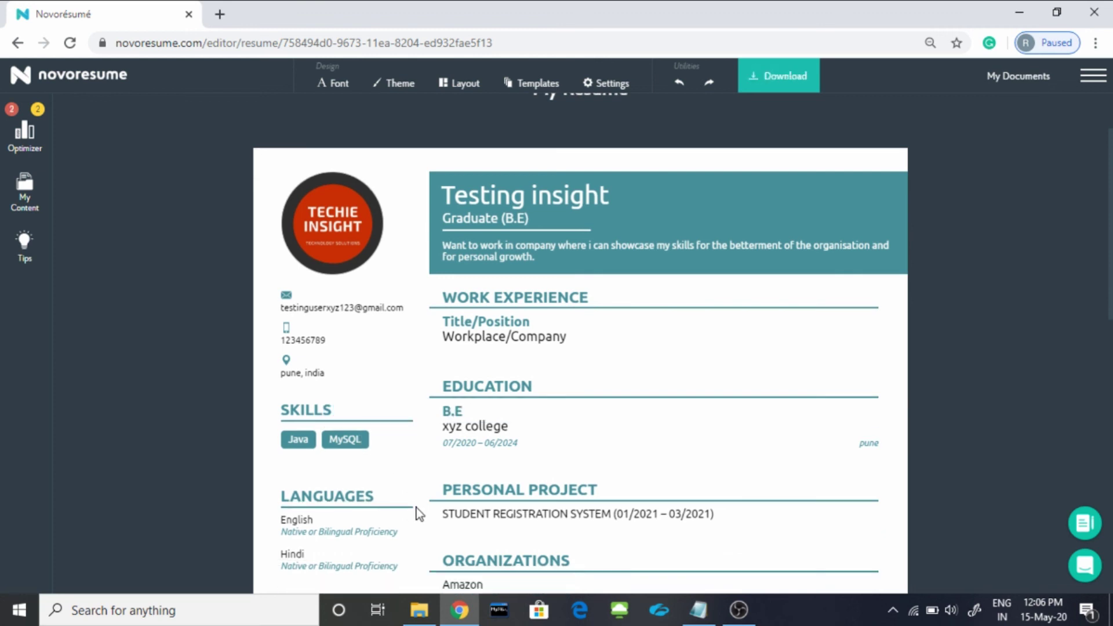
{"action": "scroll", "coordinate": [416, 449], "scroll_direction": "down", "scroll_amount": 2}
{"action": "scroll", "coordinate": [426, 446], "scroll_direction": "up", "scroll_amount": 2}
{"action": "scroll", "coordinate": [427, 429], "scroll_direction": "down", "scroll_amount": 5}
{"action": "scroll", "coordinate": [428, 424], "scroll_direction": "down", "scroll_amount": 4}
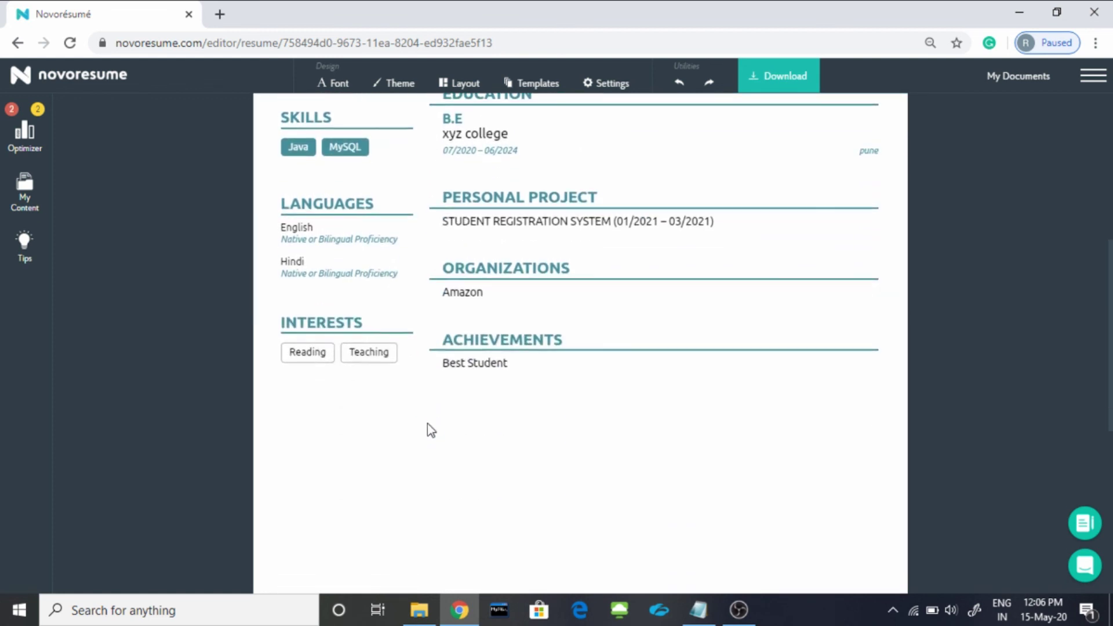
{"action": "scroll", "coordinate": [427, 423], "scroll_direction": "up", "scroll_amount": 9}
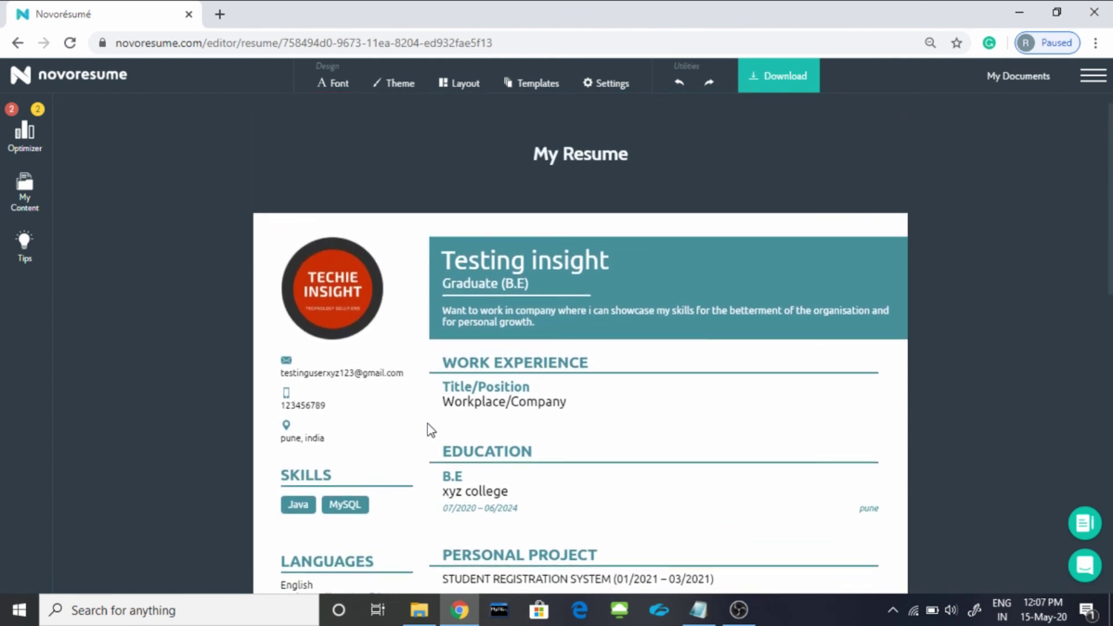
{"action": "scroll", "coordinate": [427, 430], "scroll_direction": "down", "scroll_amount": 1}
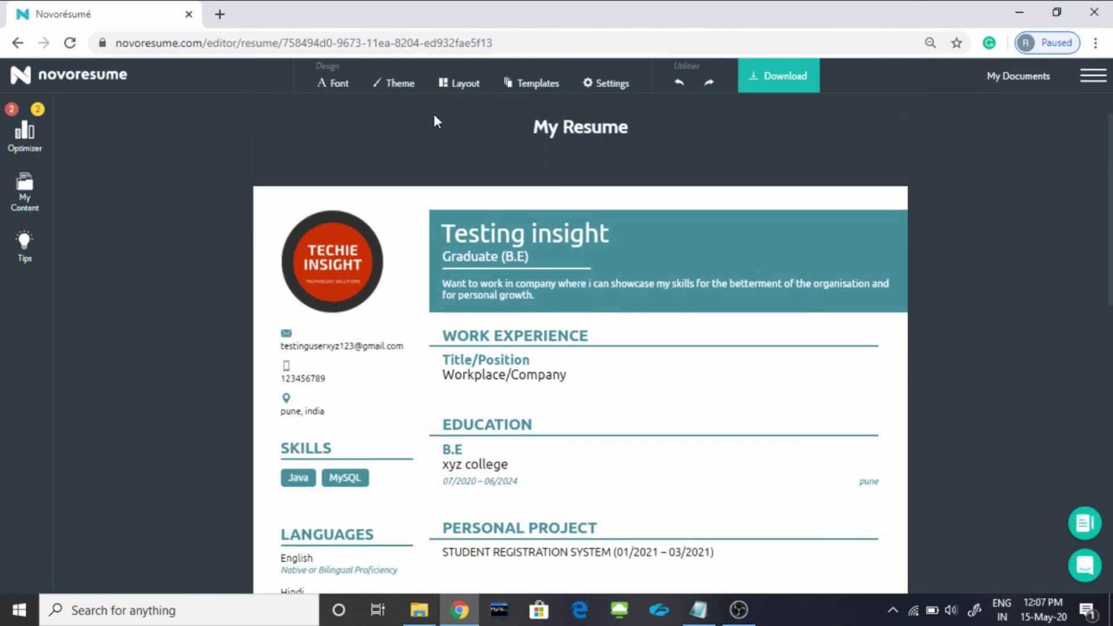
{"action": "scroll", "coordinate": [947, 216], "scroll_direction": "down", "scroll_amount": 2}
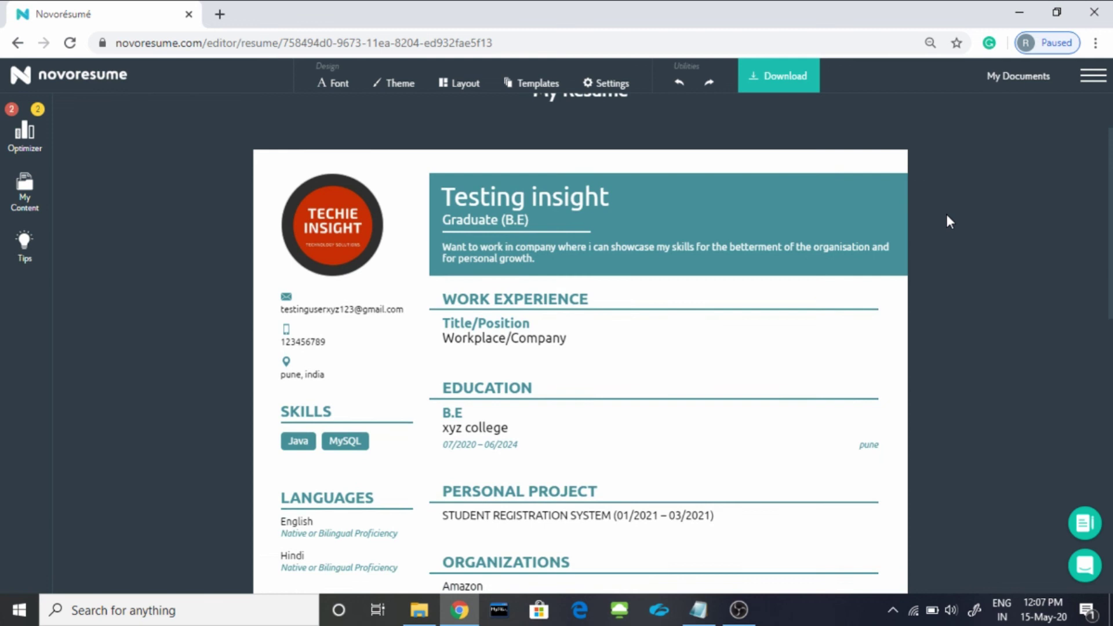
{"action": "scroll", "coordinate": [932, 222], "scroll_direction": "down", "scroll_amount": 2}
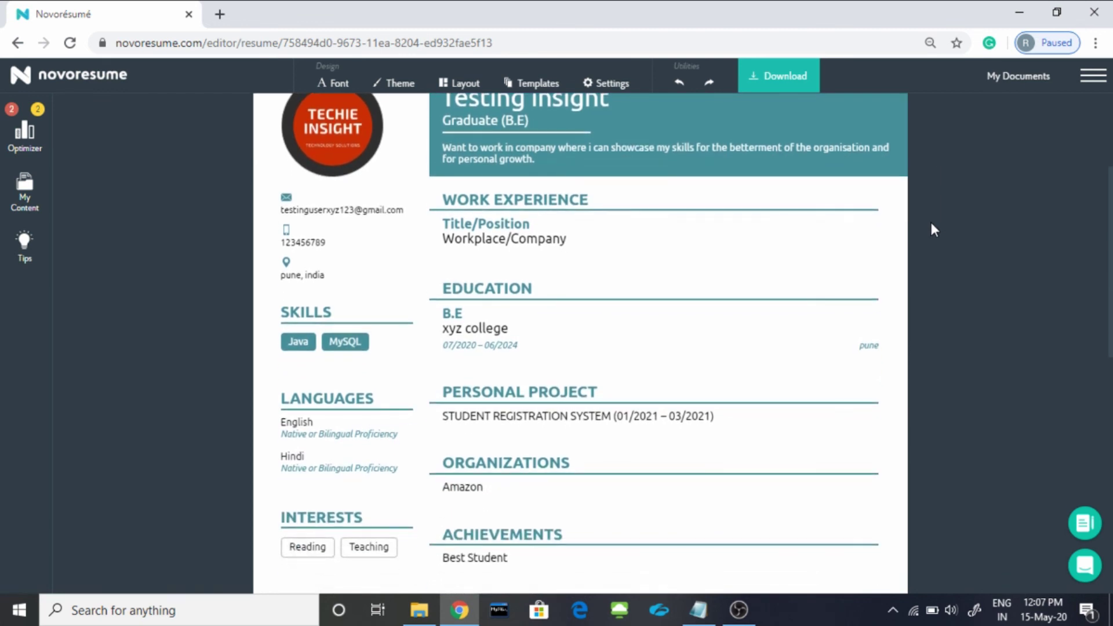
{"action": "scroll", "coordinate": [930, 223], "scroll_direction": "up", "scroll_amount": 3}
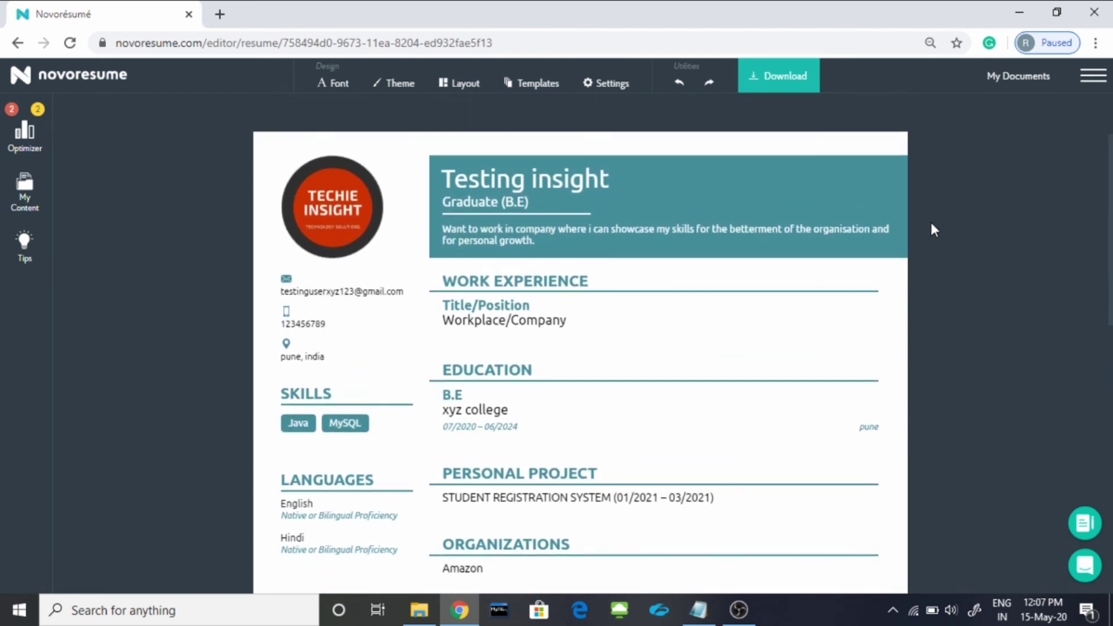
{"action": "scroll", "coordinate": [931, 223], "scroll_direction": "down", "scroll_amount": 3}
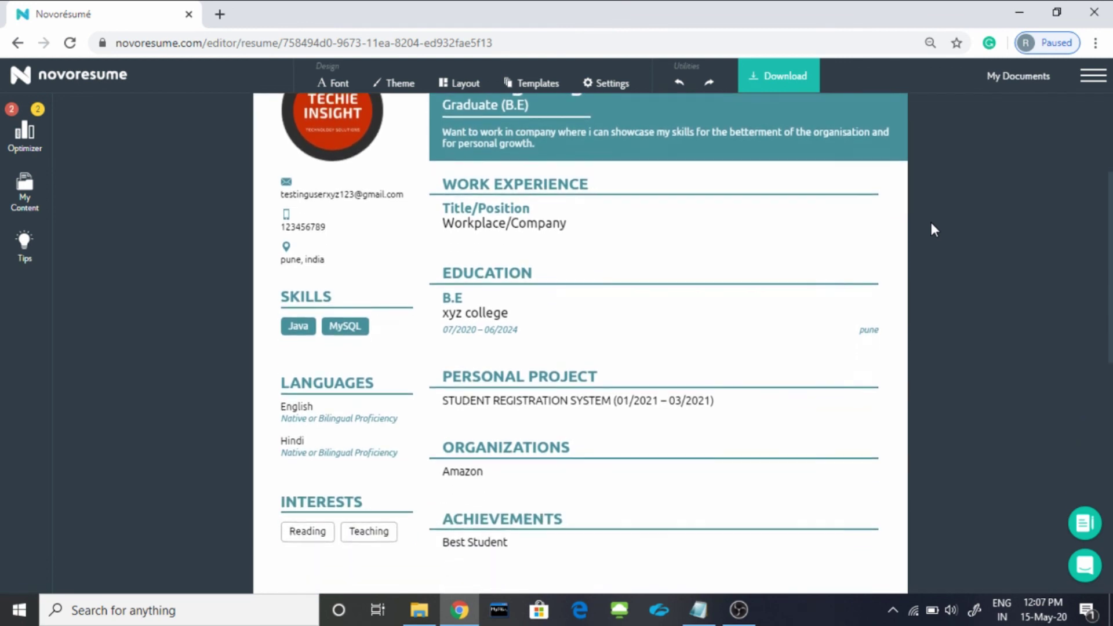
{"action": "scroll", "coordinate": [921, 237], "scroll_direction": "down", "scroll_amount": 2}
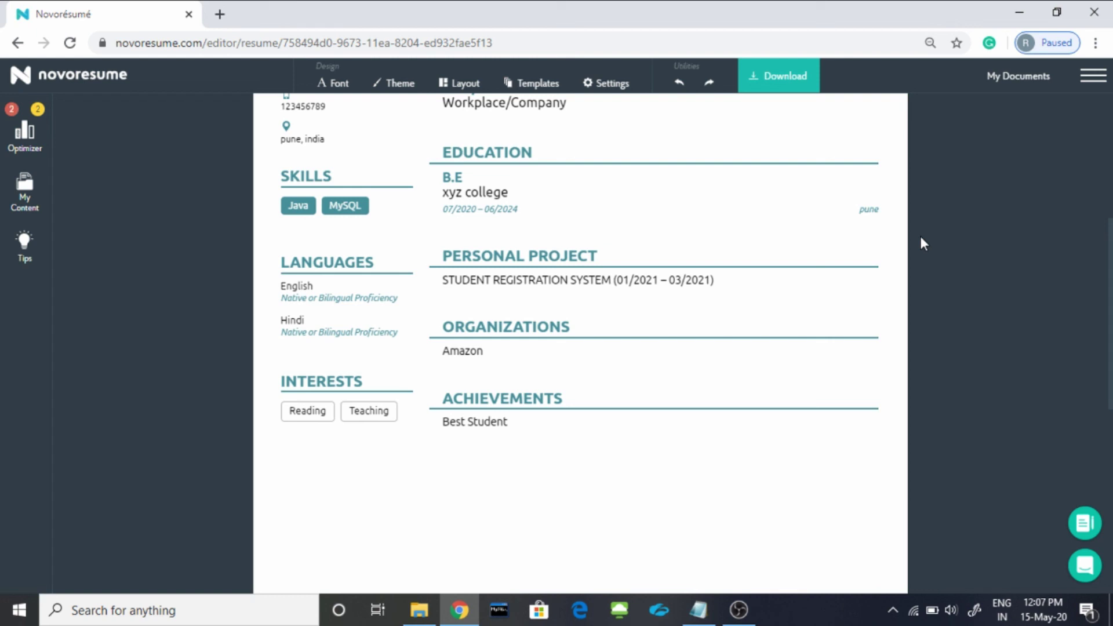
{"action": "scroll", "coordinate": [921, 238], "scroll_direction": "up", "scroll_amount": 5}
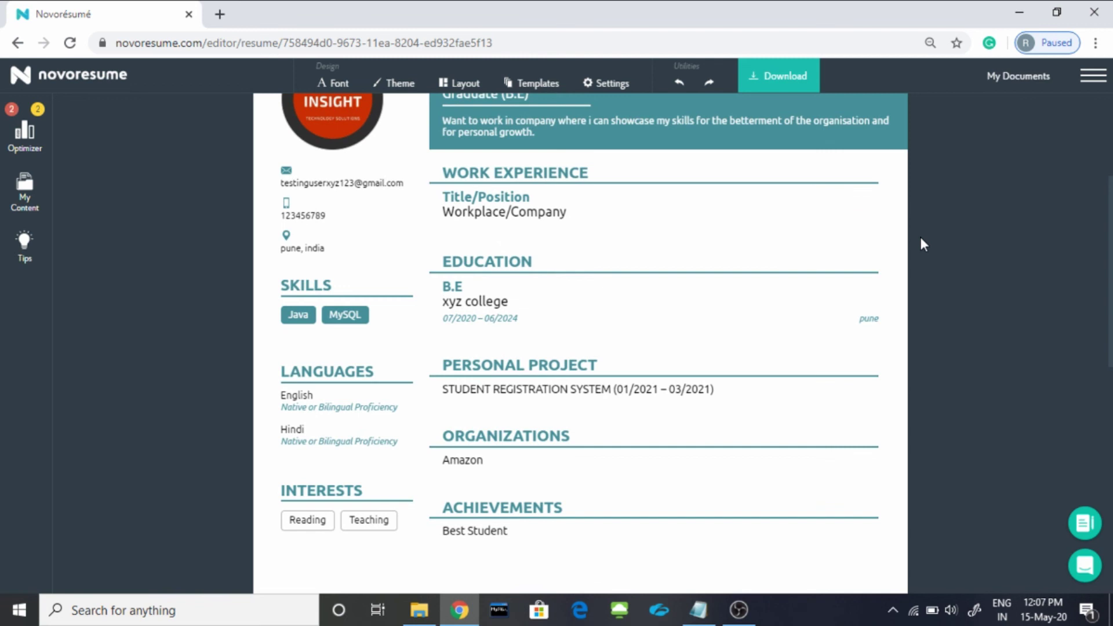
{"action": "scroll", "coordinate": [920, 238], "scroll_direction": "up", "scroll_amount": 1}
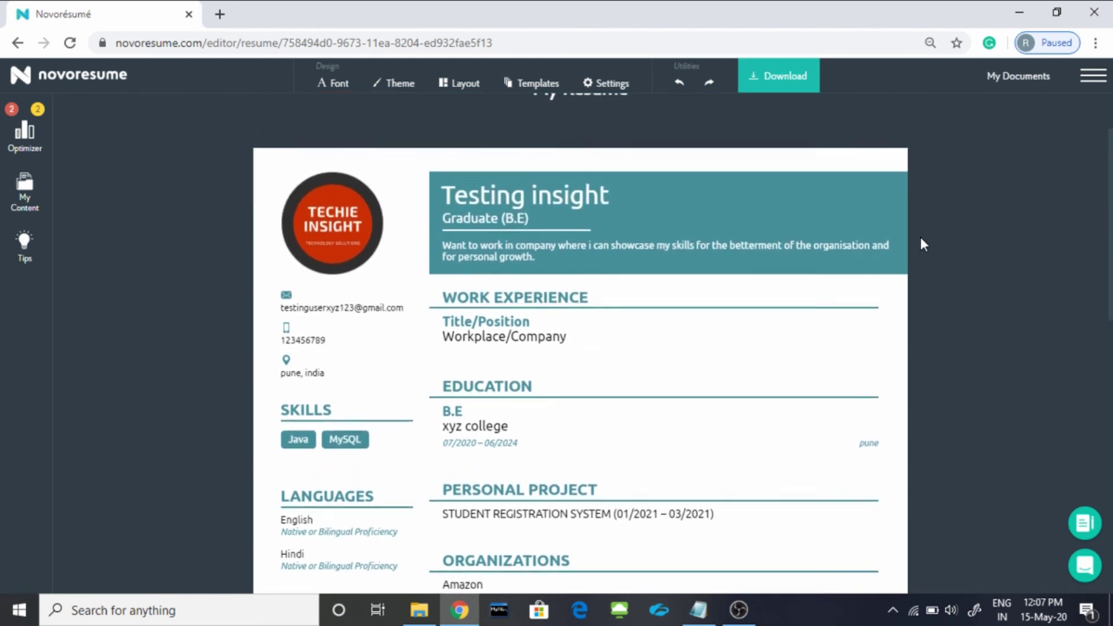
{"action": "scroll", "coordinate": [920, 238], "scroll_direction": "down", "scroll_amount": 6}
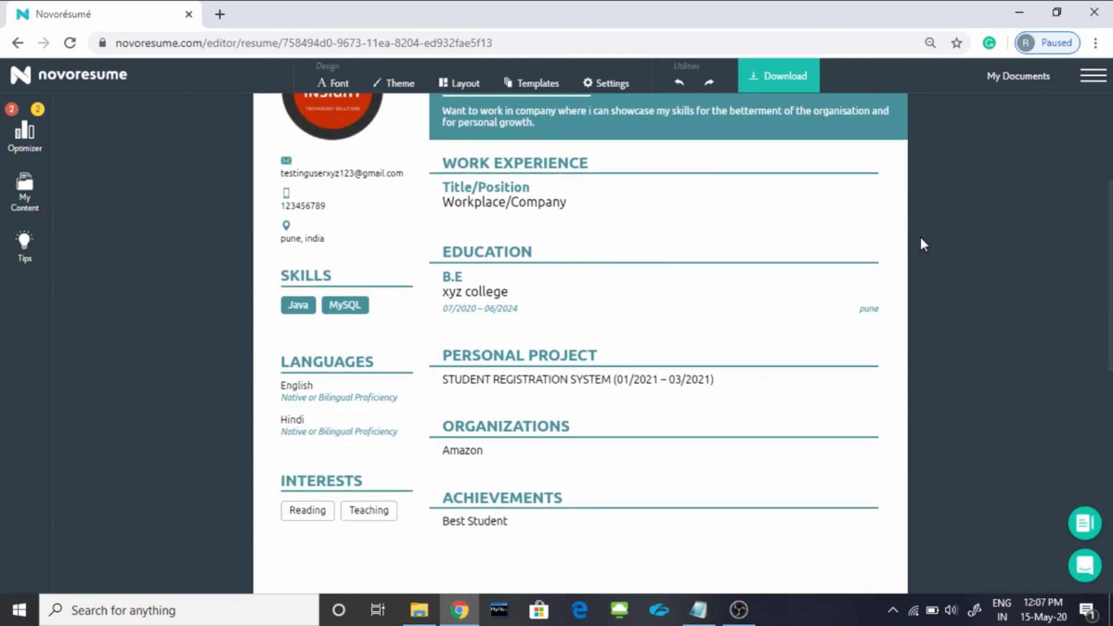
{"action": "scroll", "coordinate": [920, 236], "scroll_direction": "up", "scroll_amount": 5}
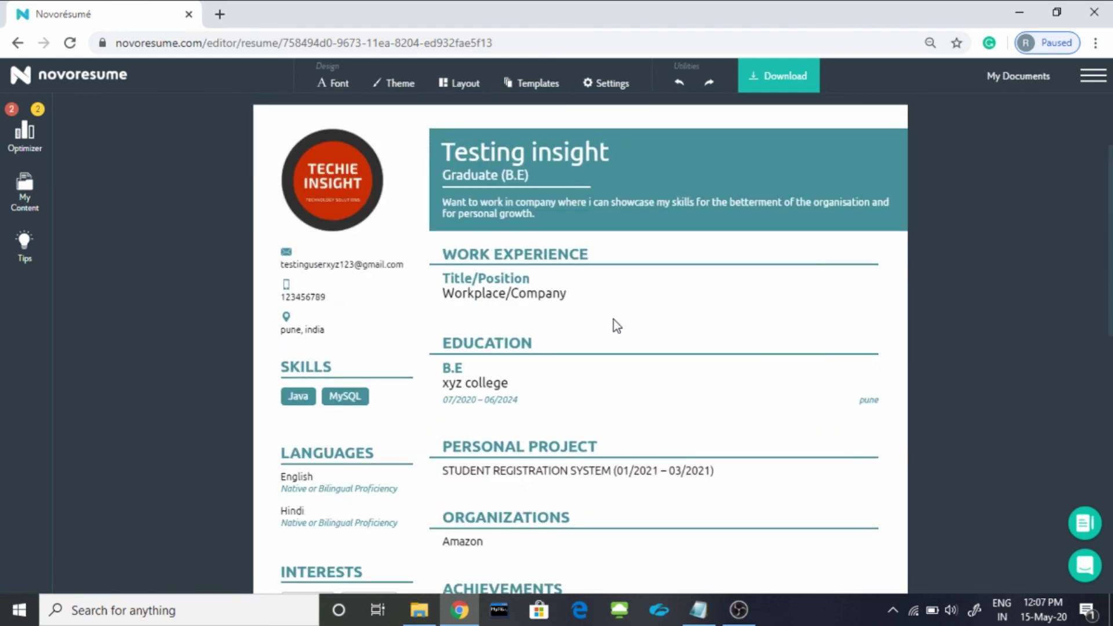
{"action": "scroll", "coordinate": [616, 326], "scroll_direction": "up", "scroll_amount": 2}
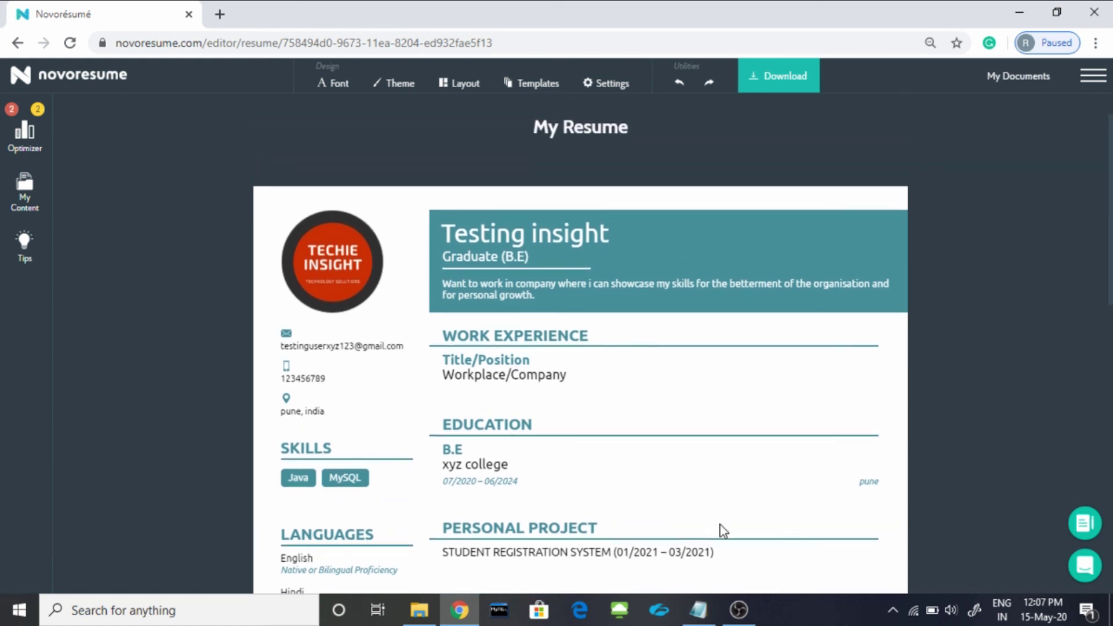